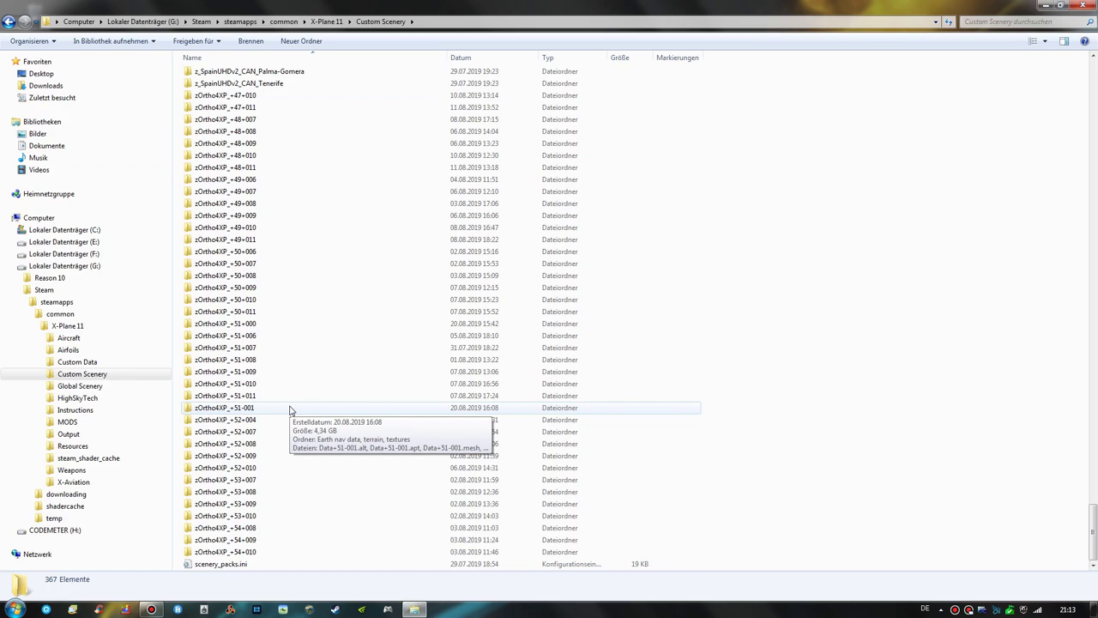
Open zOrtho4XP_+51-001\textures and view its DDS tiles as extra-large thumbnails
double_click(275, 408)
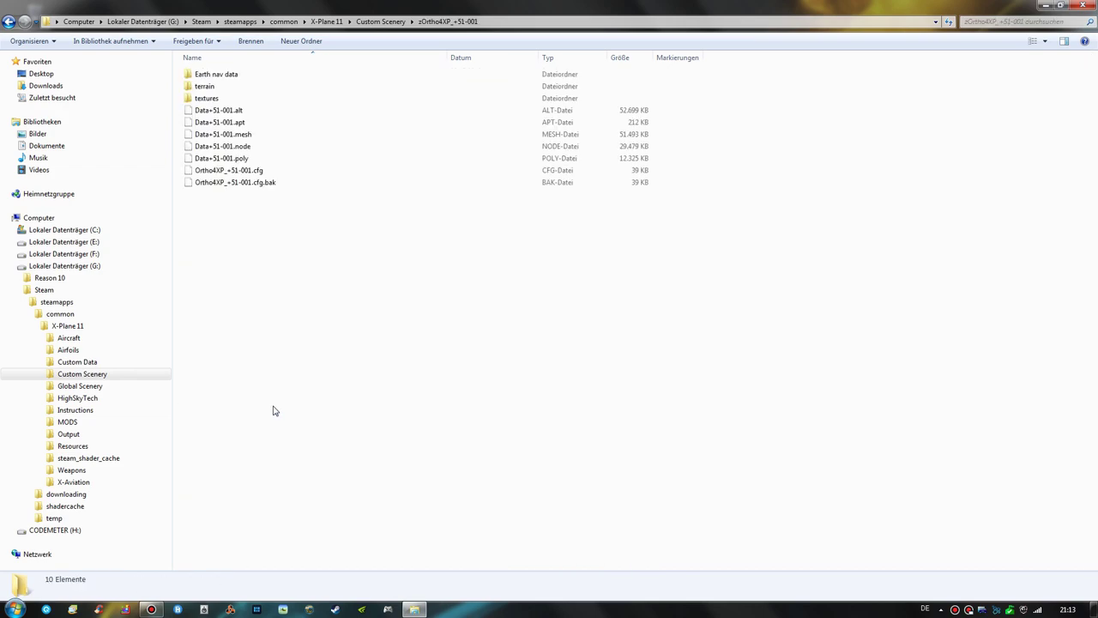
double_click(245, 101)
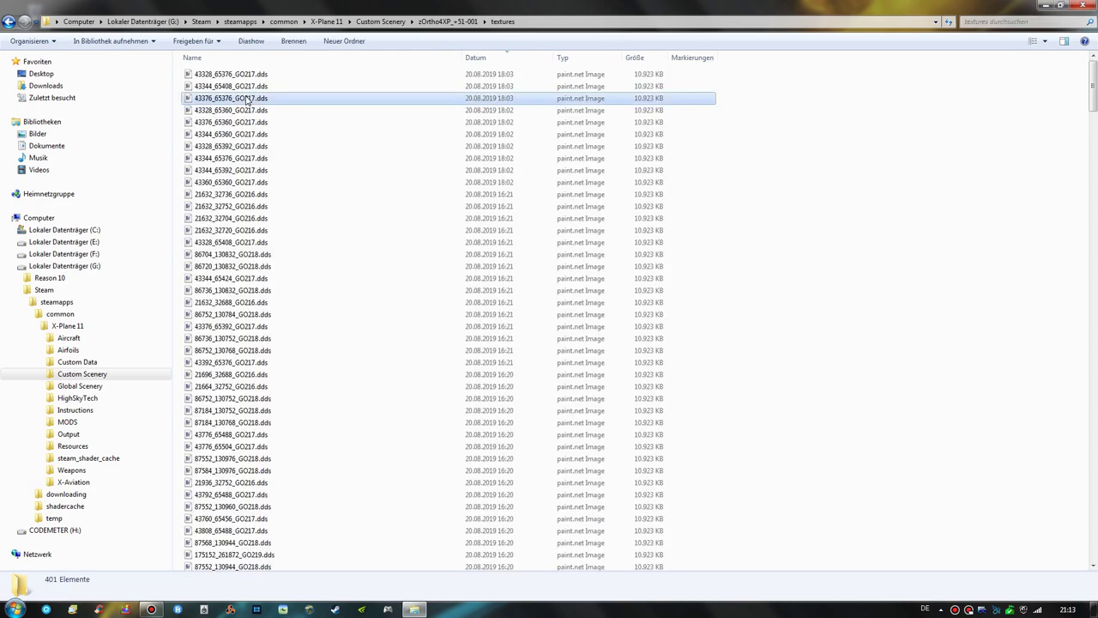
right_click(904, 124)
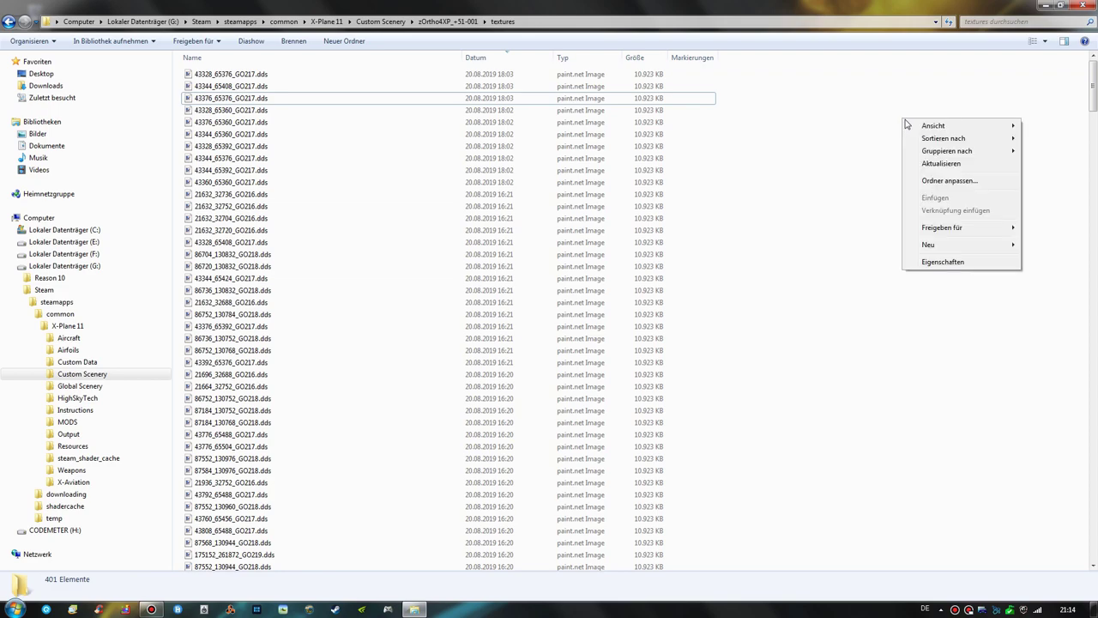
mouse_move(933, 126)
click(851, 127)
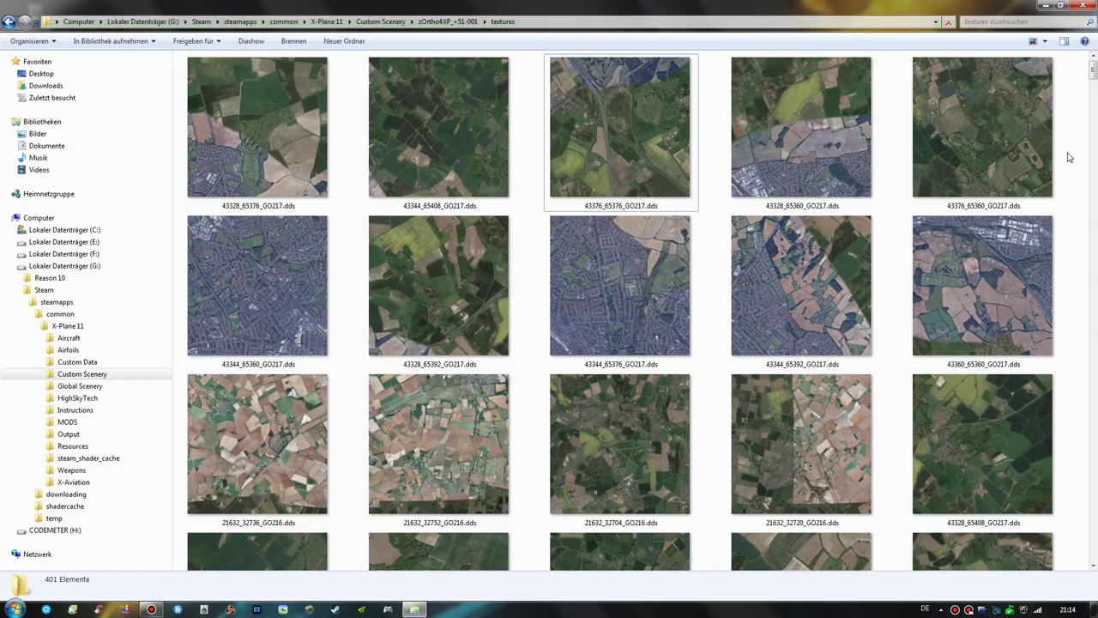
scroll(1077, 103, down, 3)
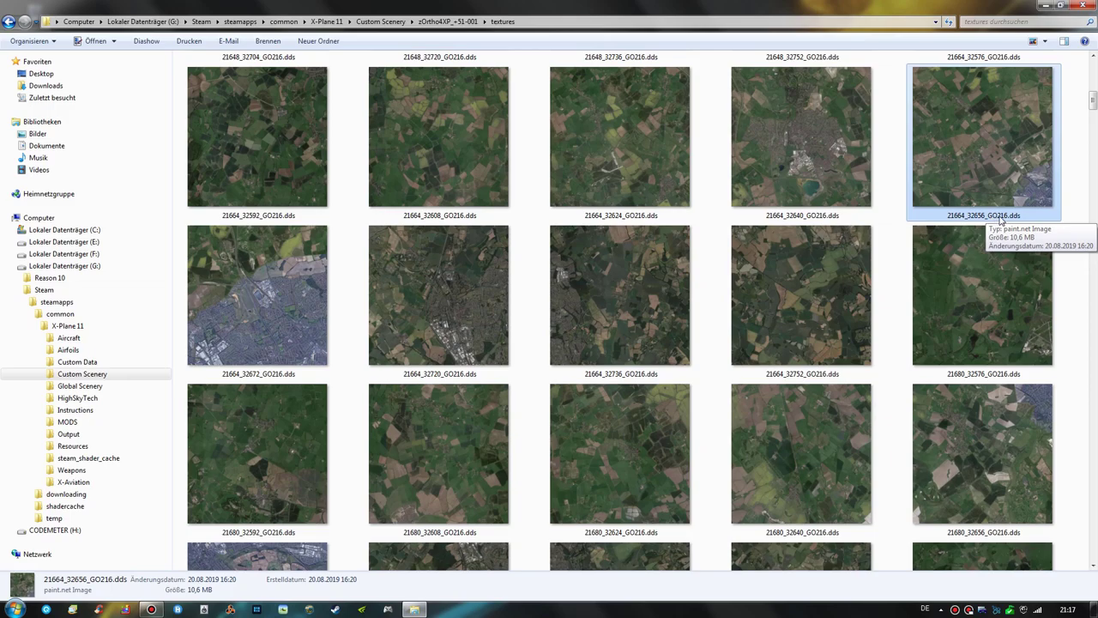
click(1079, 206)
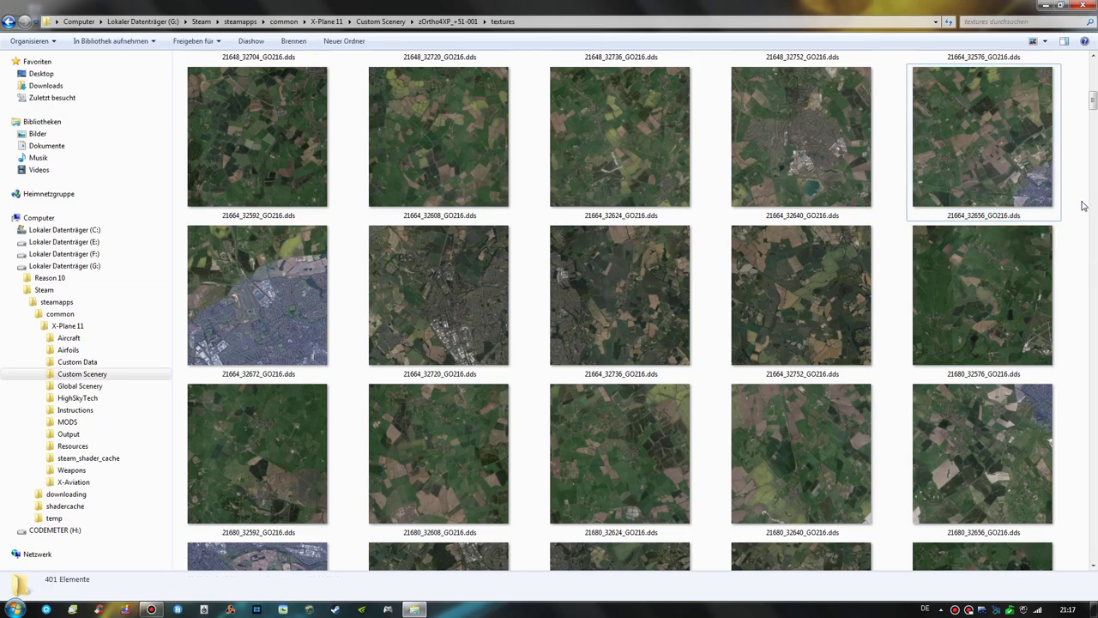
click(1038, 187)
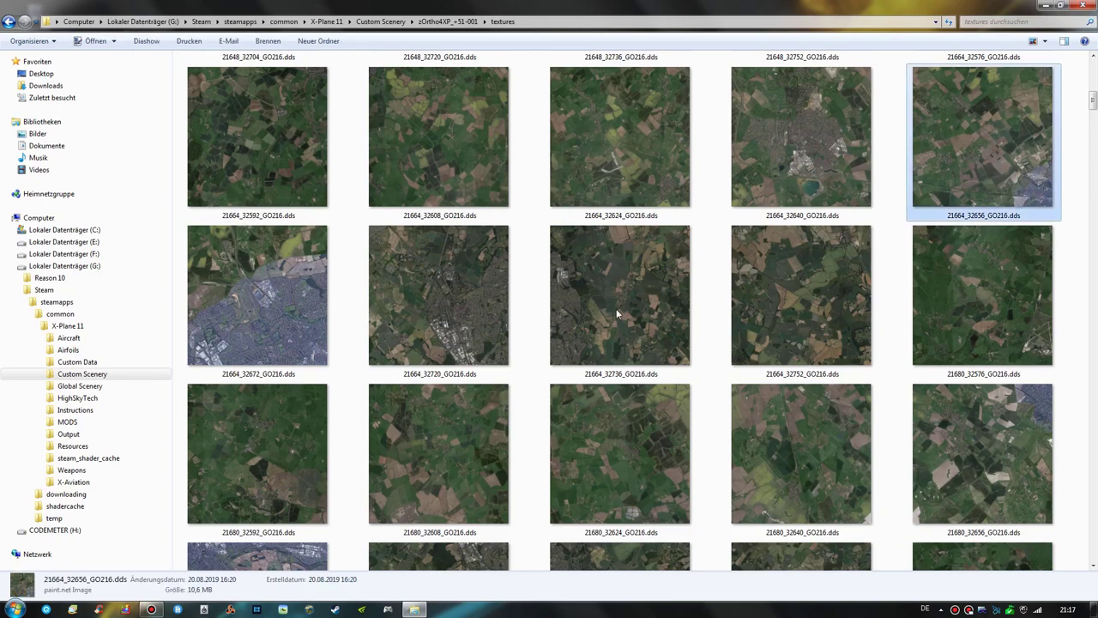
click(229, 297)
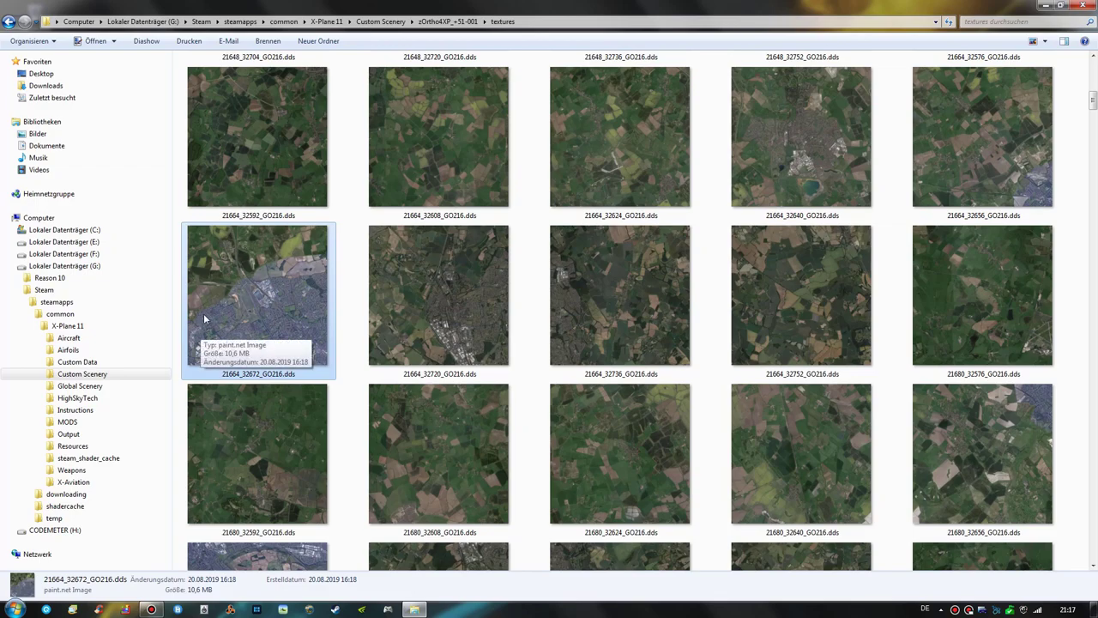
scroll(1031, 150, down, 3)
click(1030, 150)
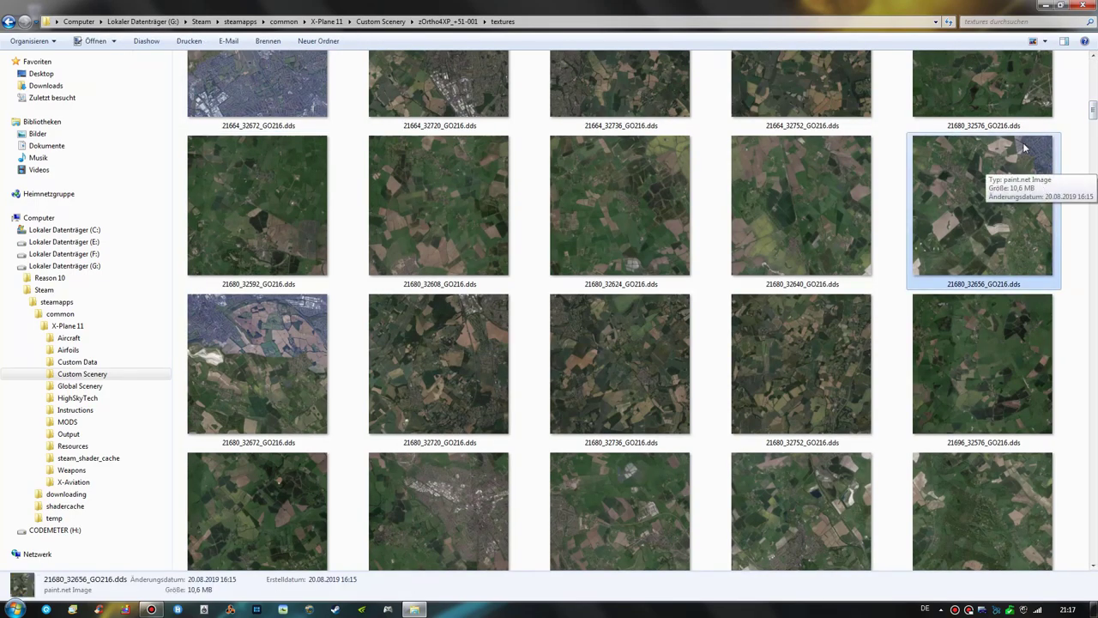
click(1080, 175)
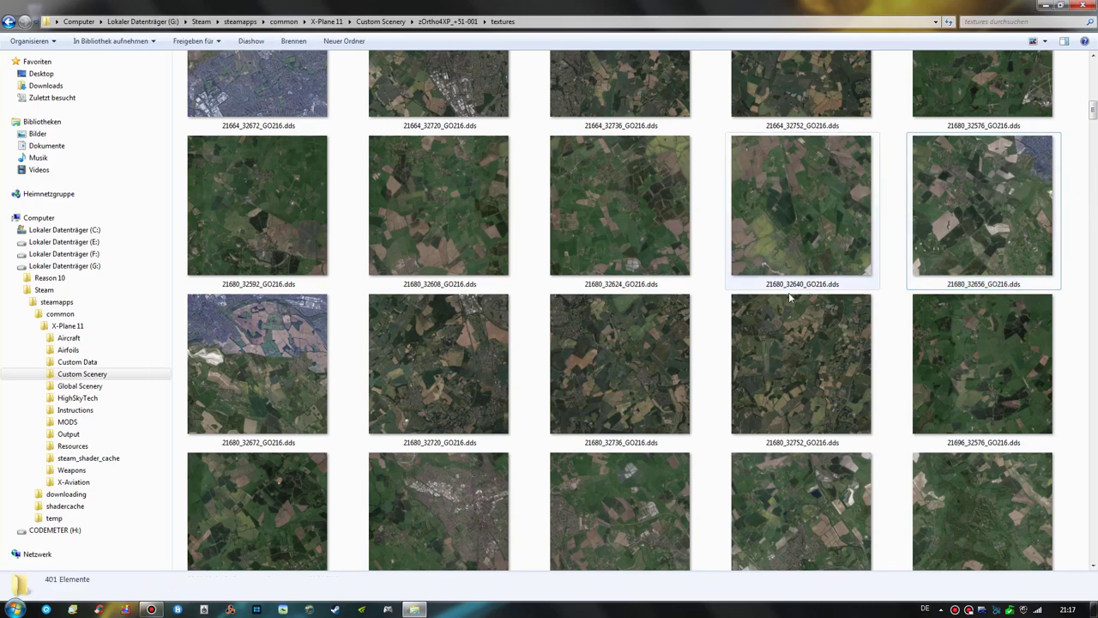
click(310, 377)
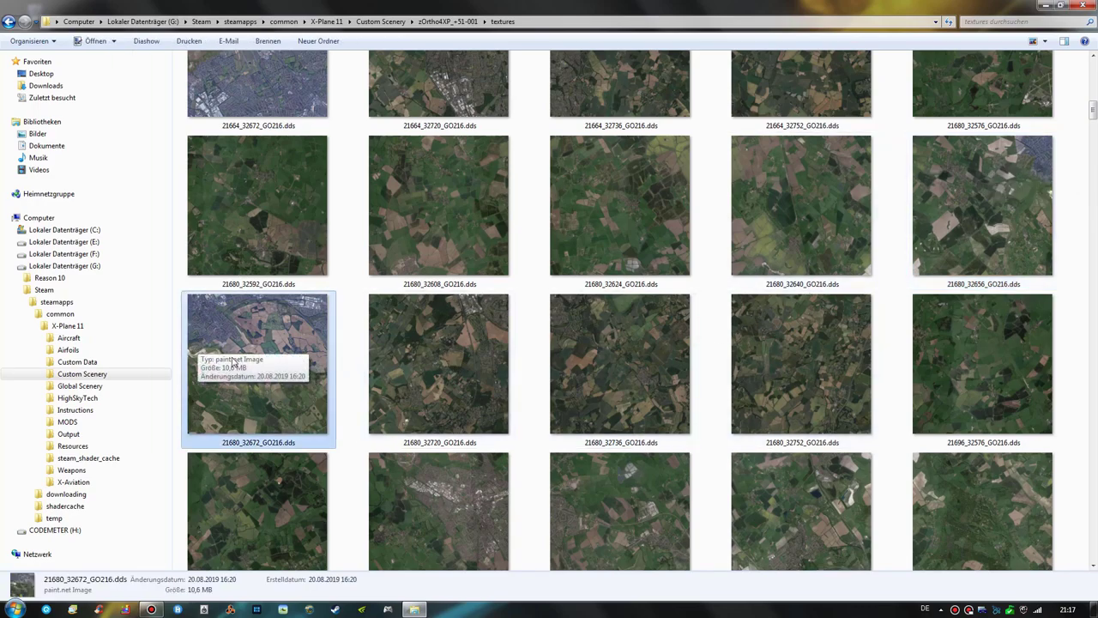
click(1084, 283)
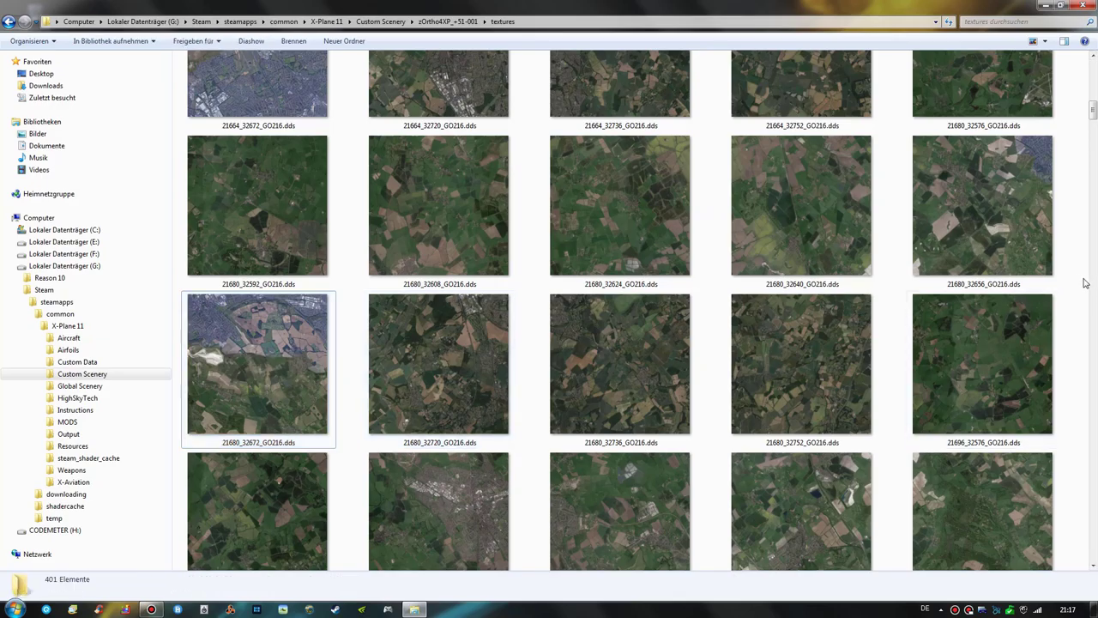
scroll(1084, 283, down, 15)
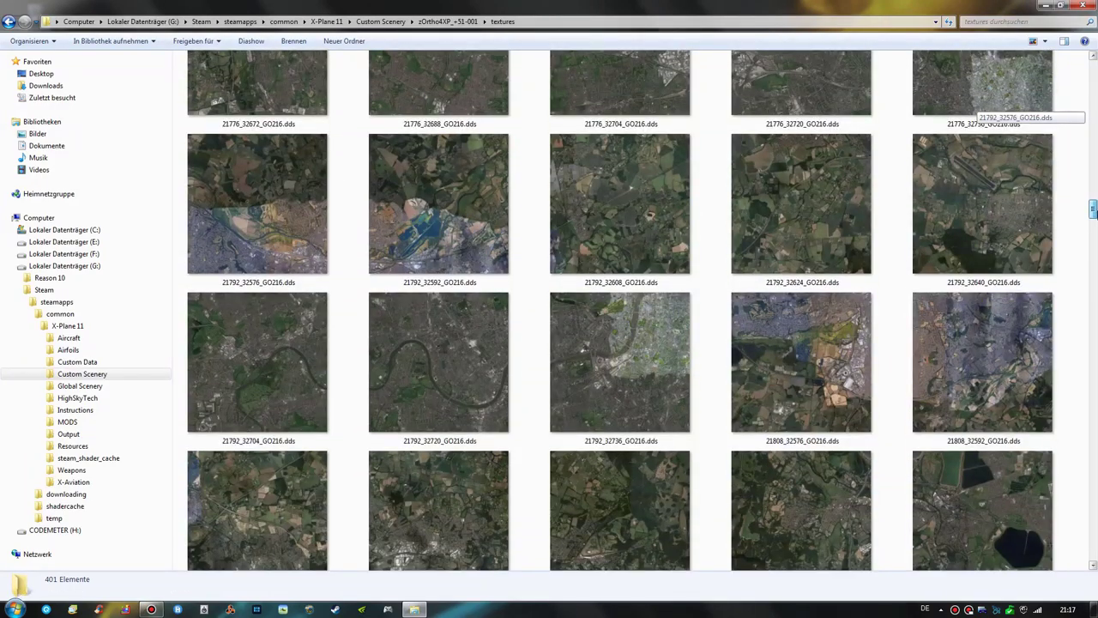
scroll(978, 99, up, 1)
scroll(978, 103, down, 10)
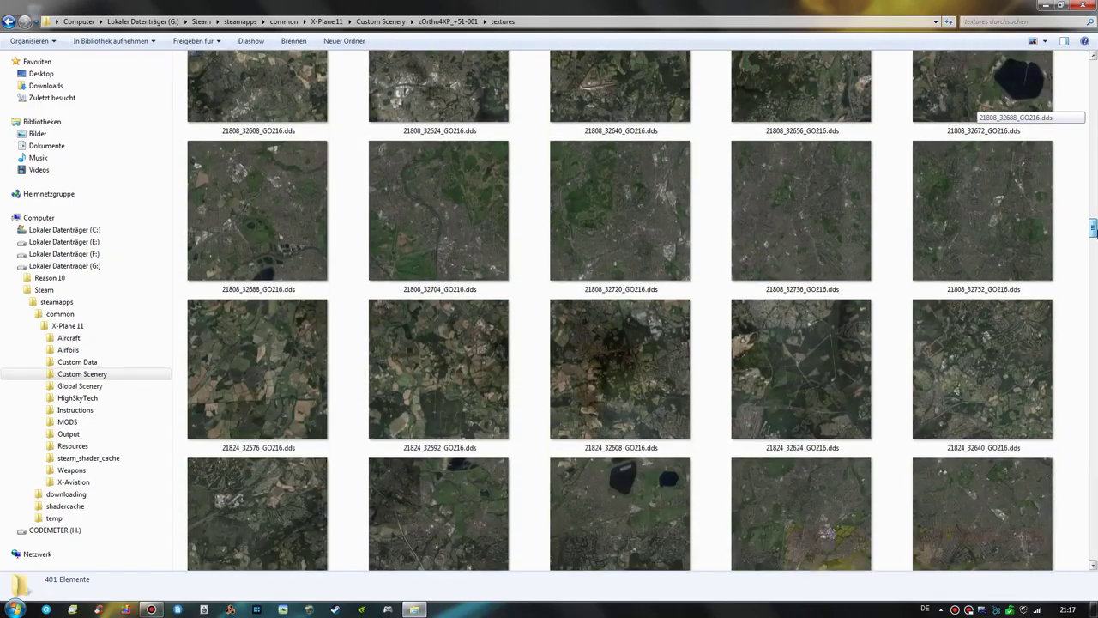
scroll(978, 103, down, 7)
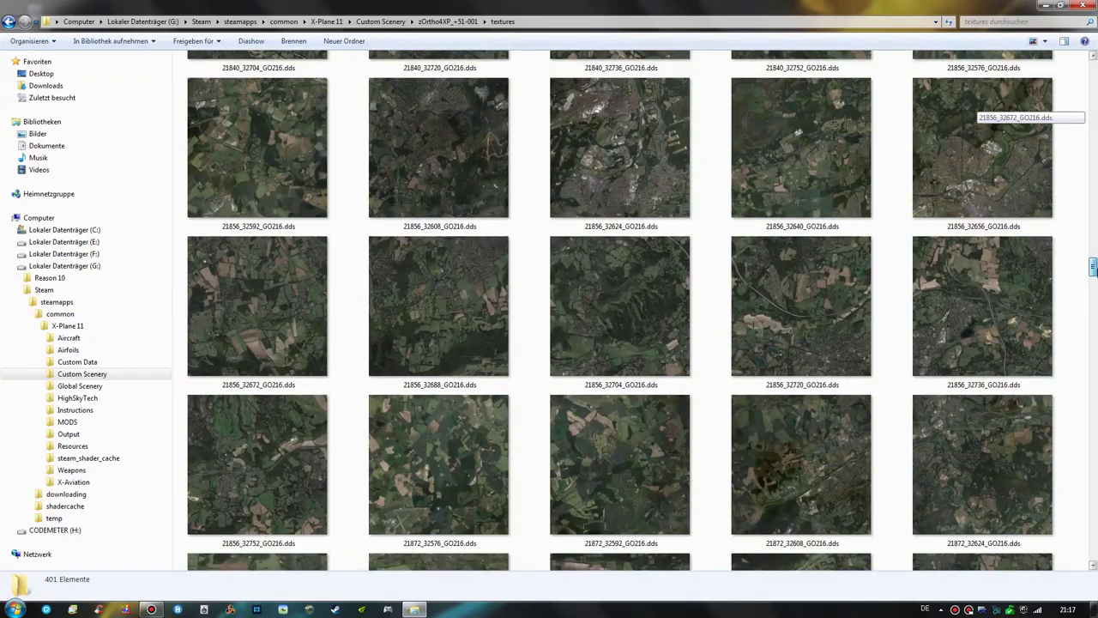
scroll(978, 103, down, 20)
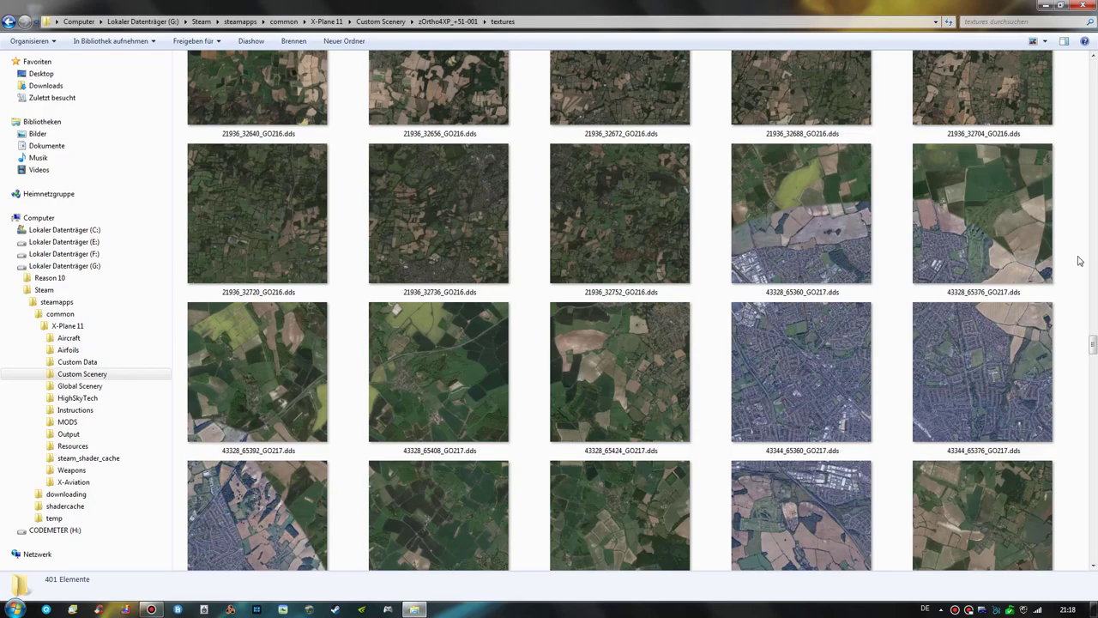
click(824, 296)
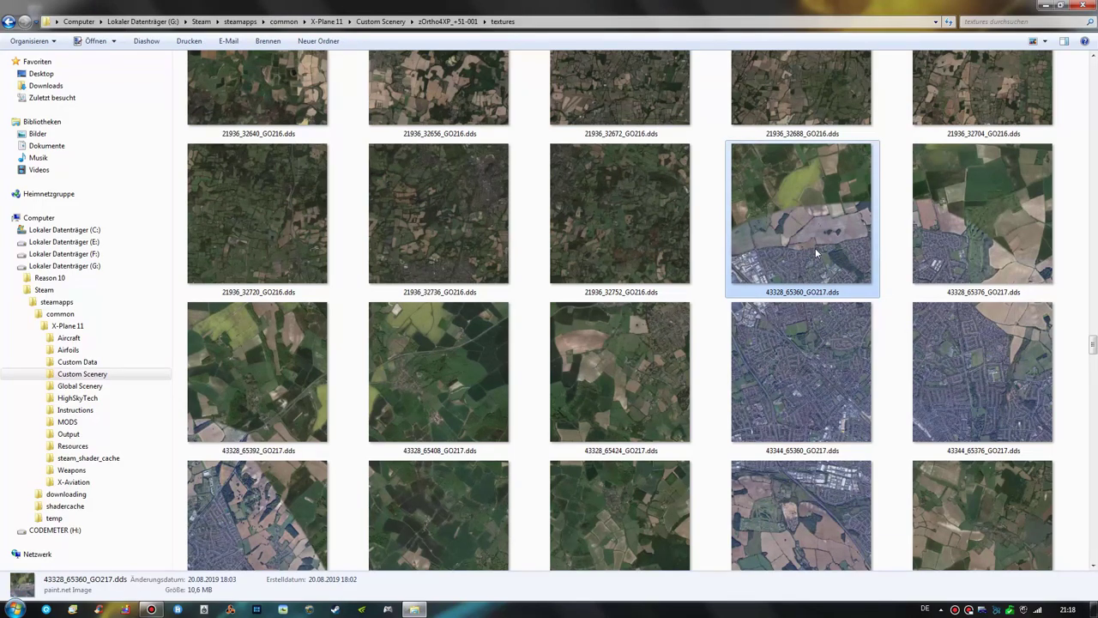
click(959, 247)
click(849, 247)
click(1005, 248)
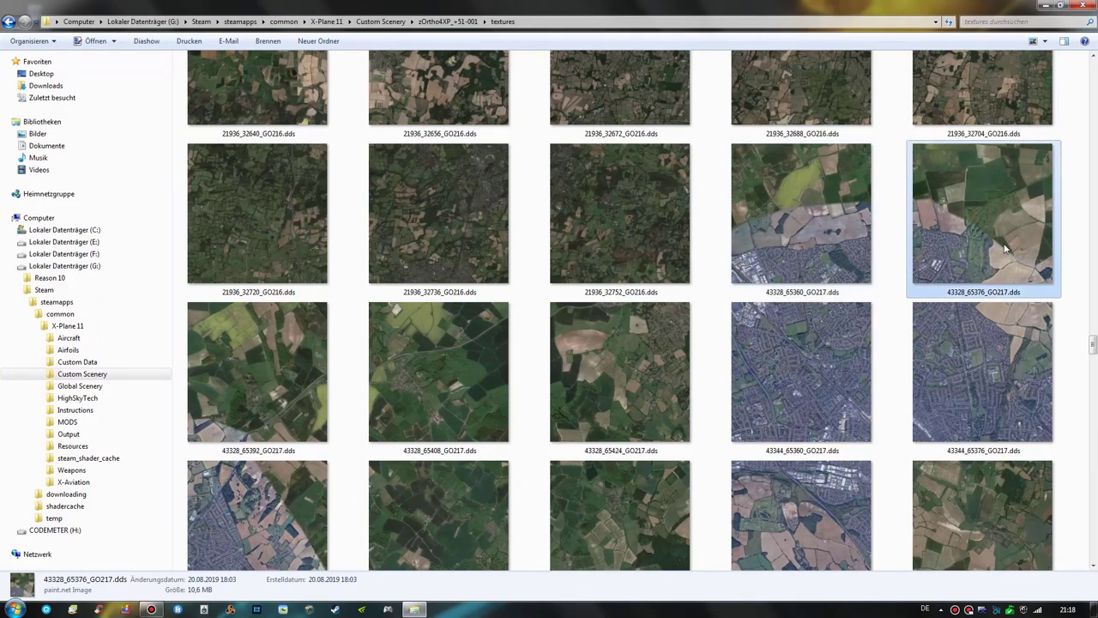
click(1083, 319)
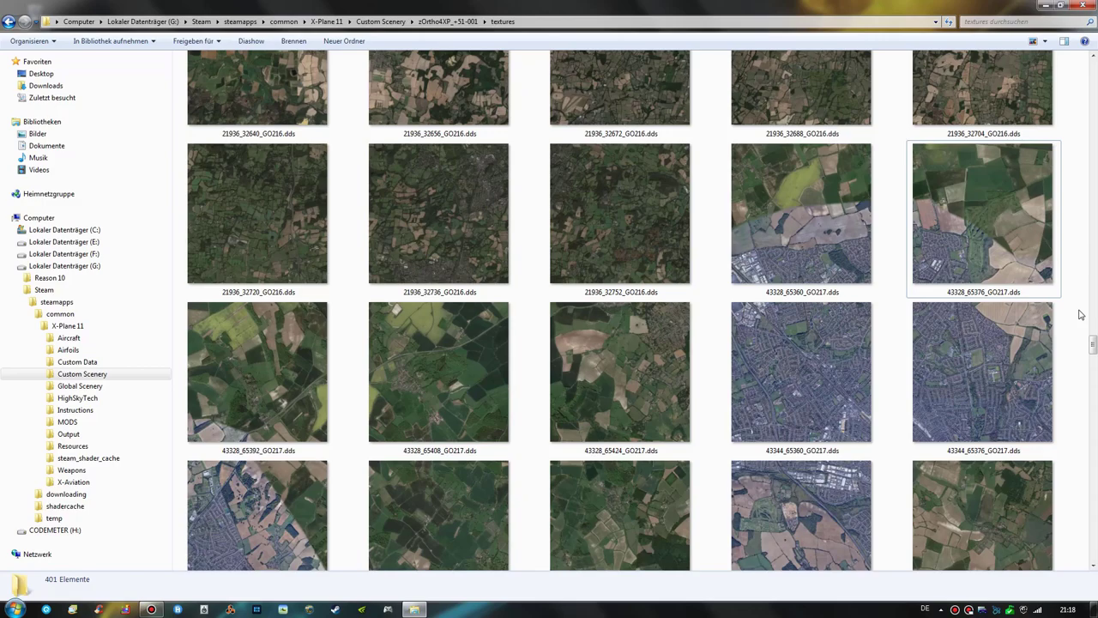
scroll(1083, 314, down, 2)
scroll(986, 257, up, 2)
click(982, 189)
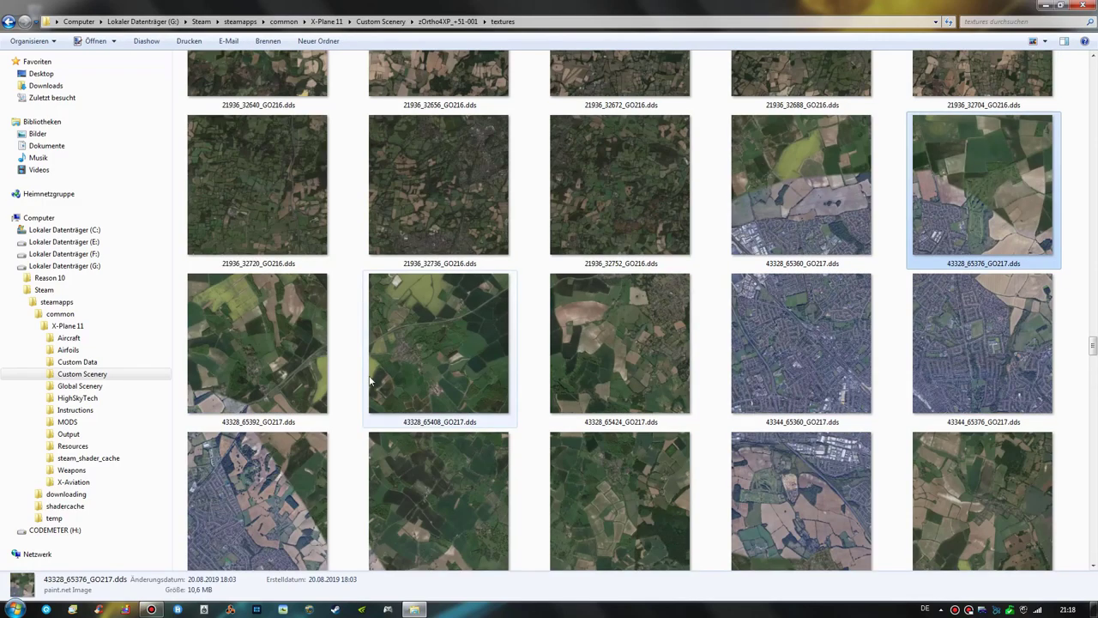
click(285, 388)
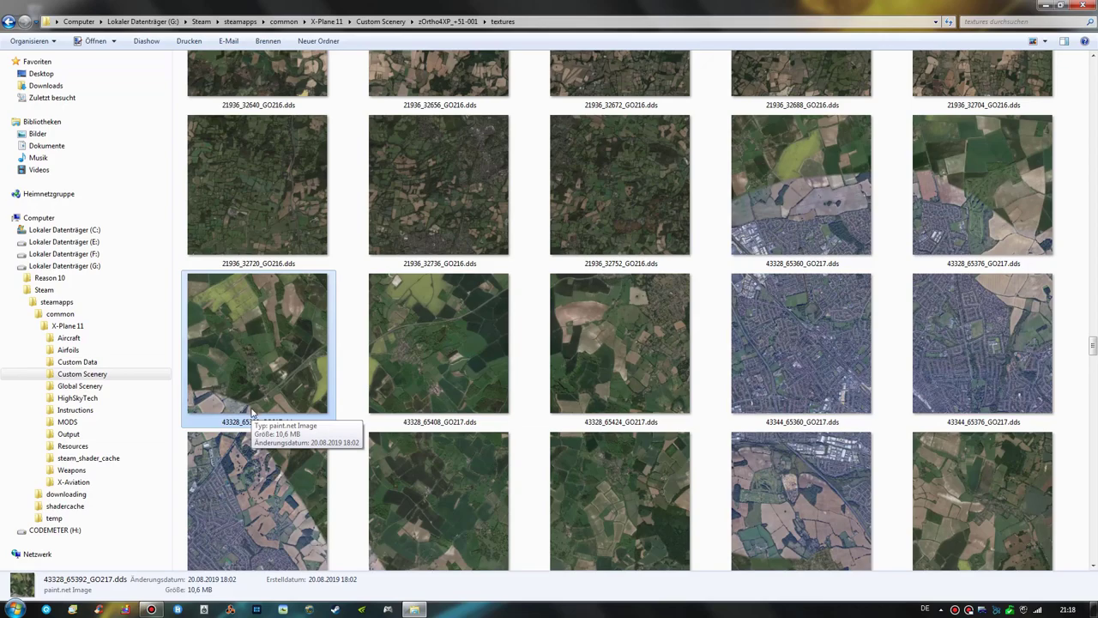
Scroll through the texture thumbnails, checking GO218 tiles, until 21664_32672_GO216.dds is visible
scroll(399, 349, down, 1)
click(399, 348)
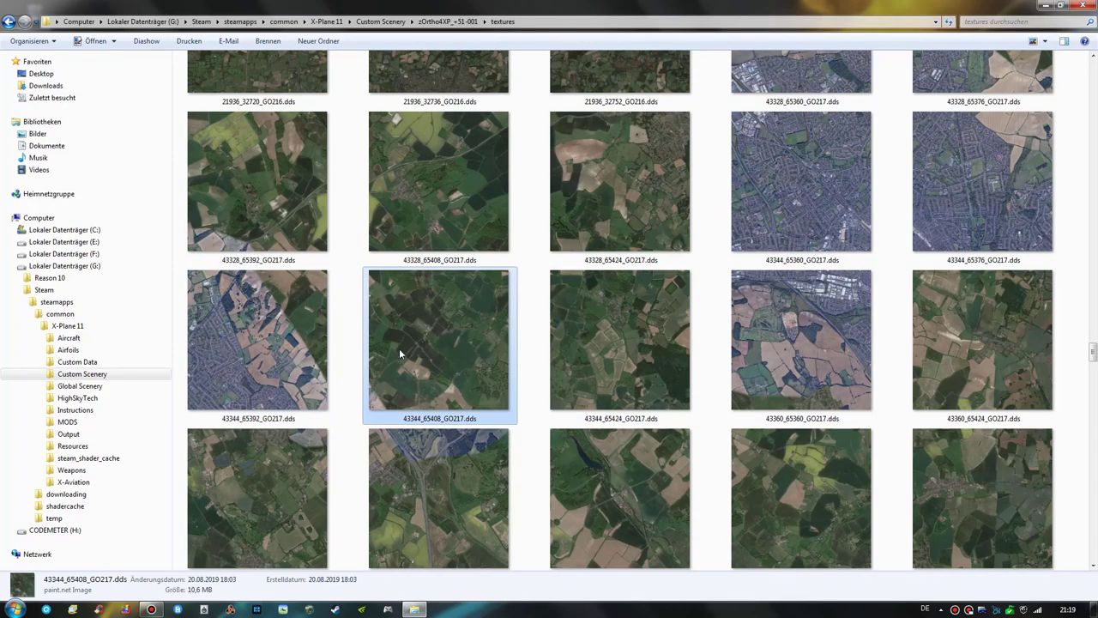
click(354, 430)
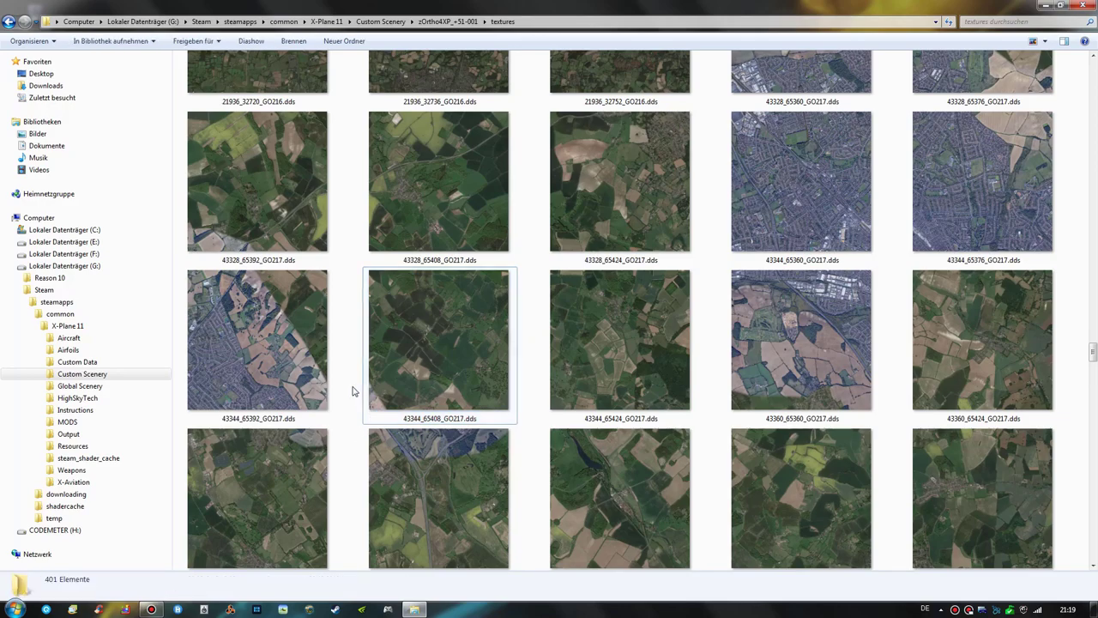
scroll(802, 343, down, 3)
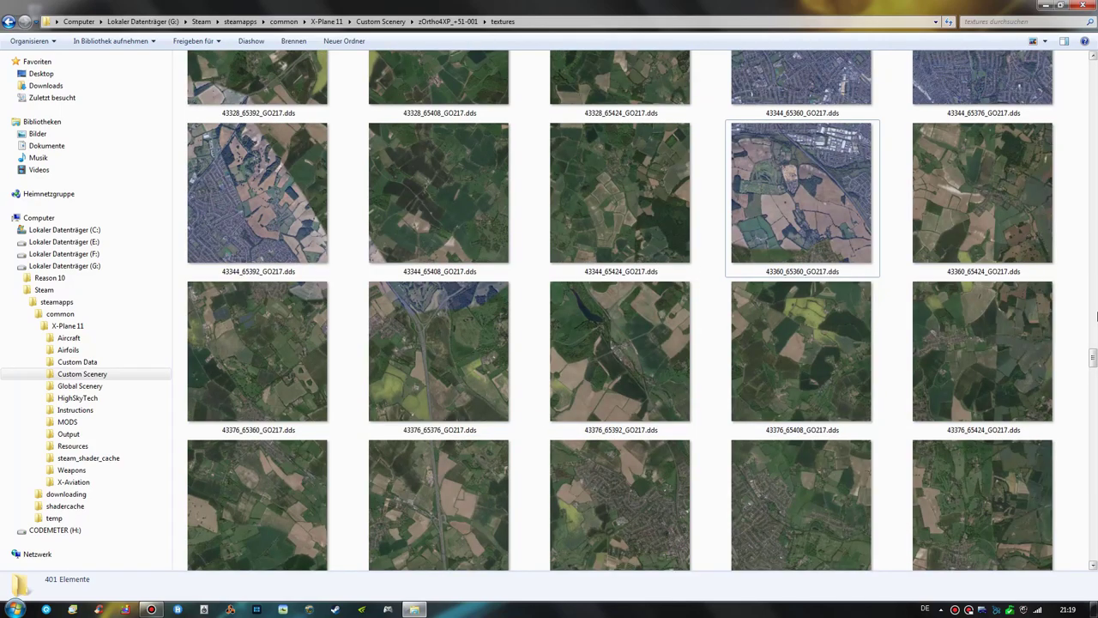
drag(1093, 358, 1093, 434)
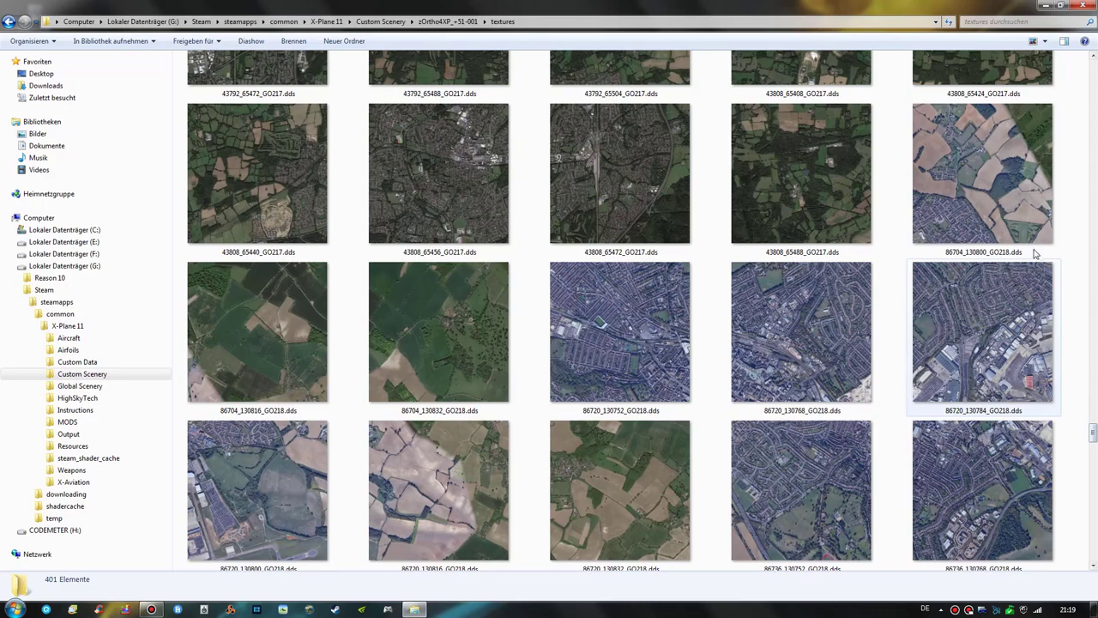
click(995, 199)
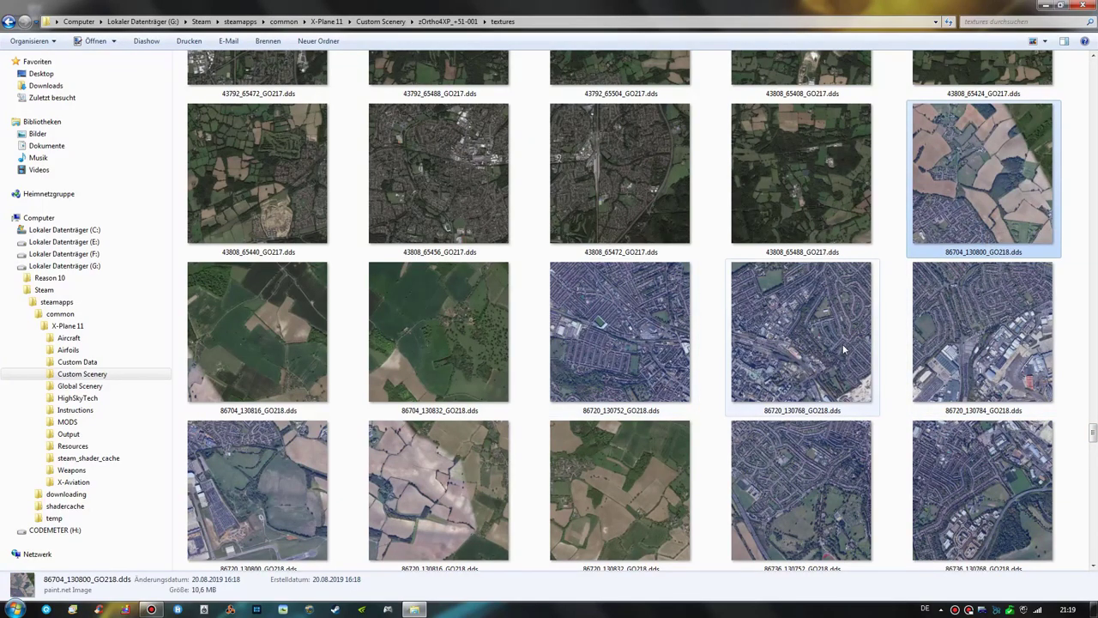
drag(1093, 432, 1093, 431)
click(1074, 409)
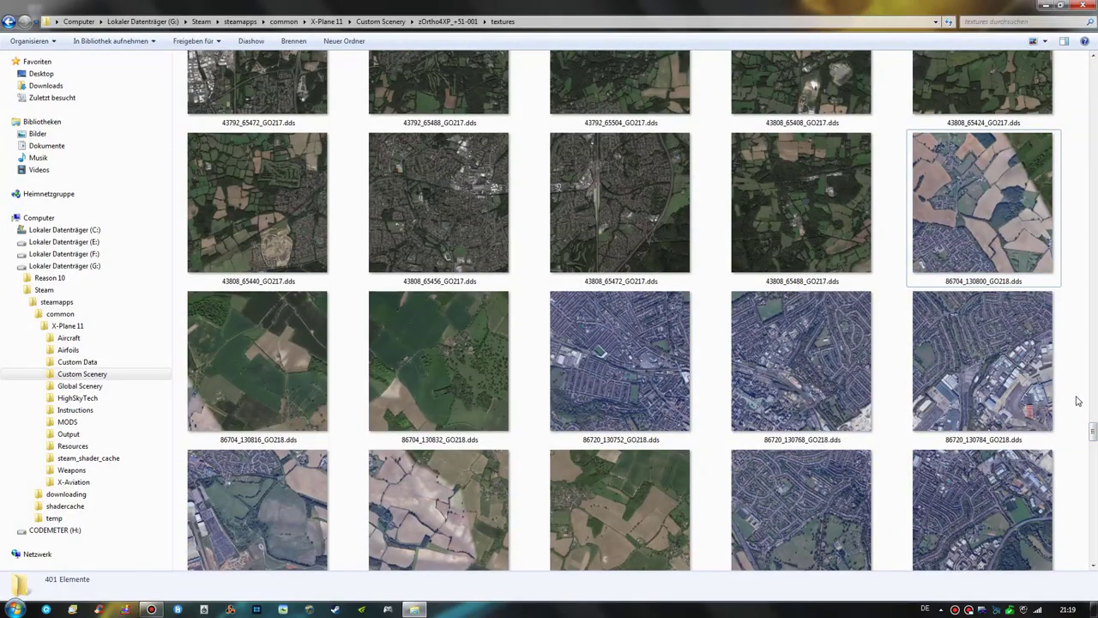
scroll(1079, 393, down, 3)
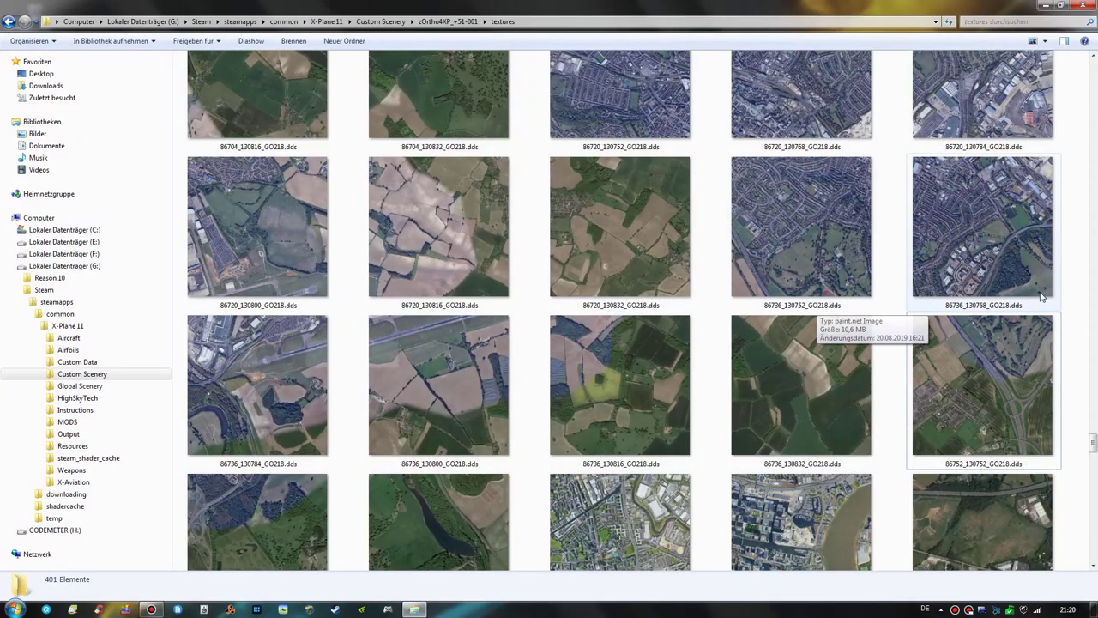
drag(1094, 443, 1094, 512)
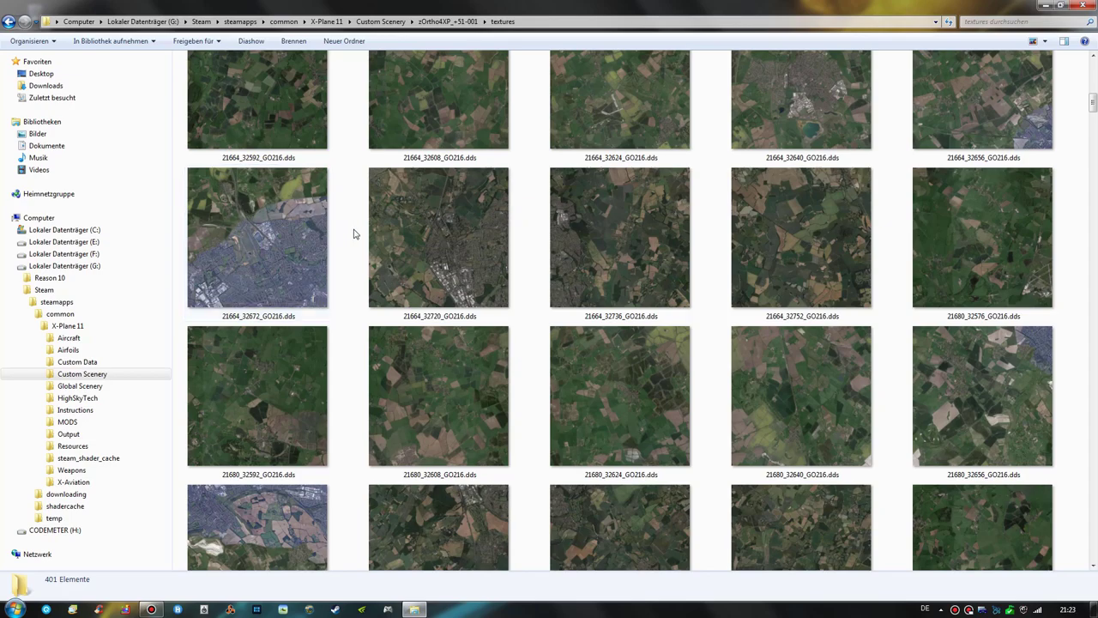
Open 21664_32672_GO216.dds in paint.net and show the Adjustments menu
double_click(265, 268)
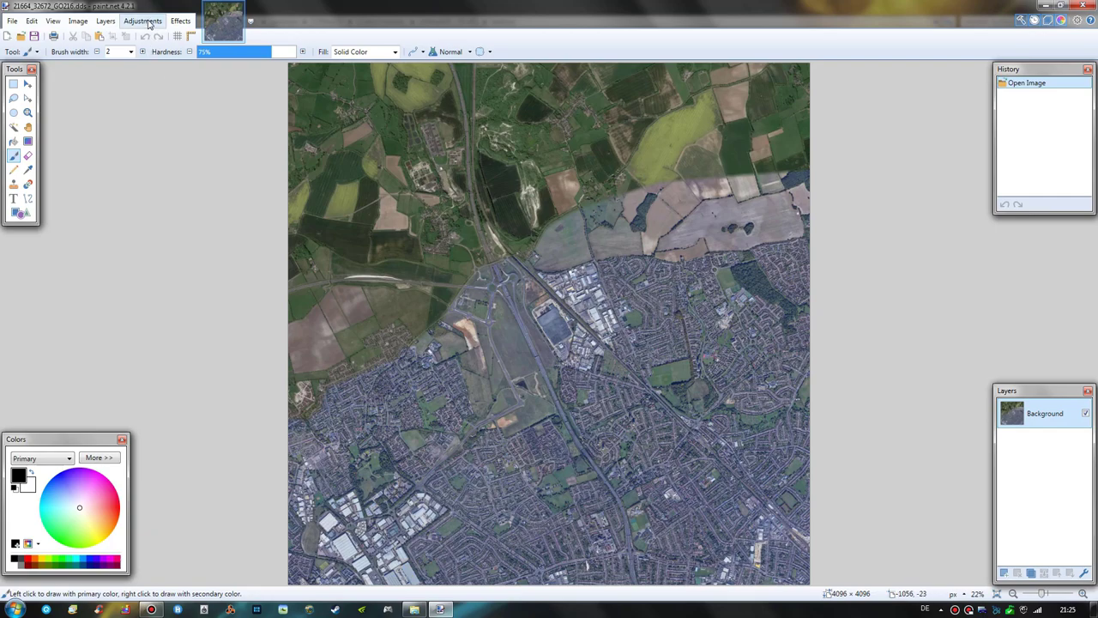
click(143, 22)
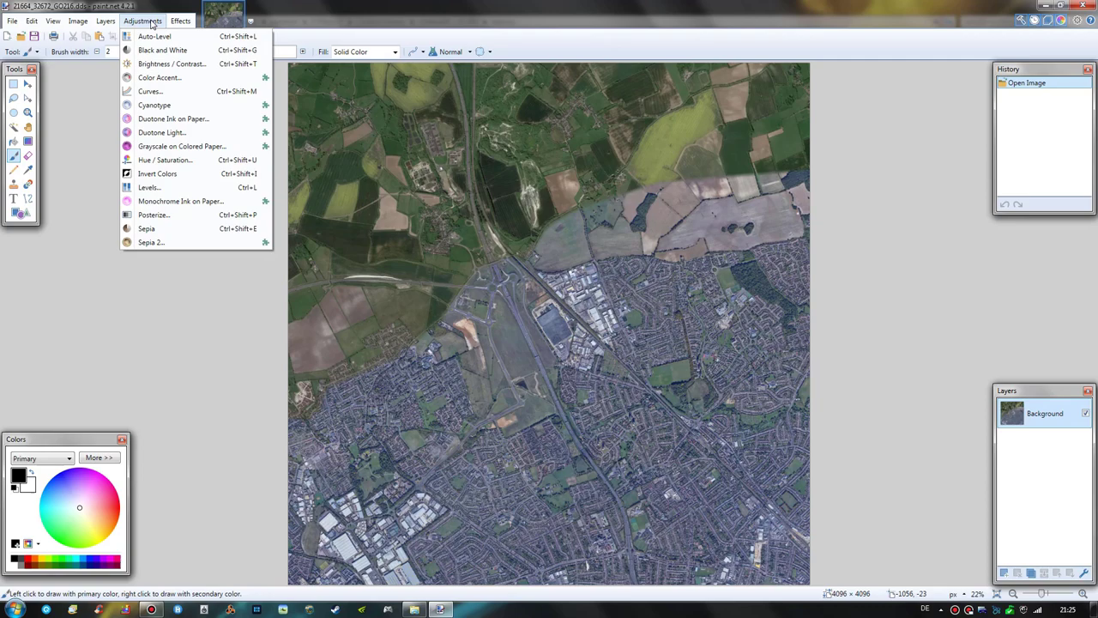
click(177, 92)
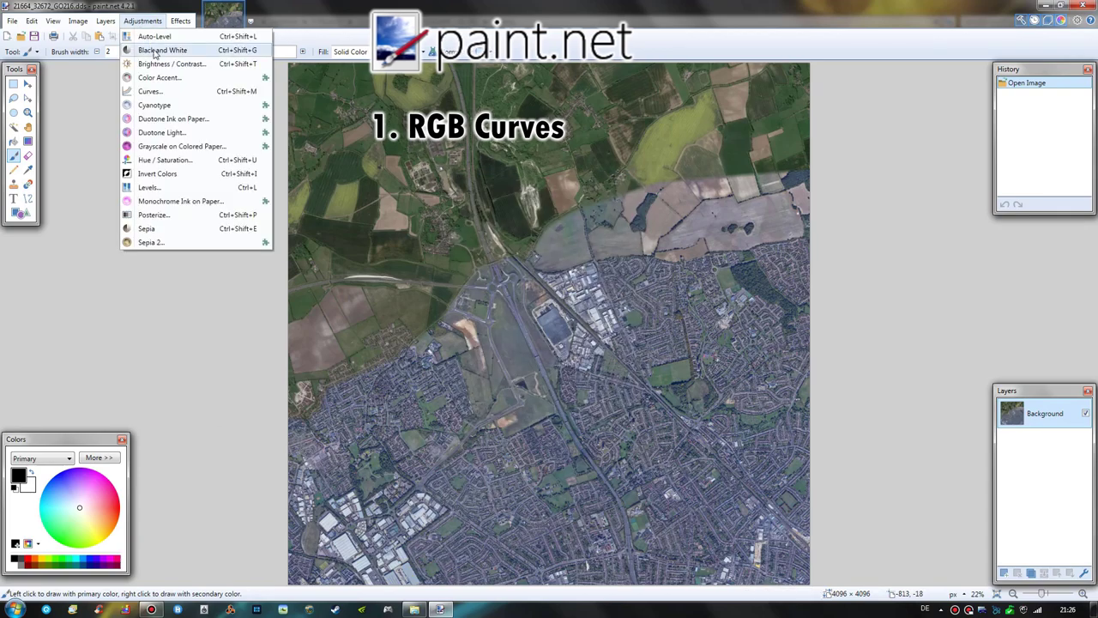
click(171, 62)
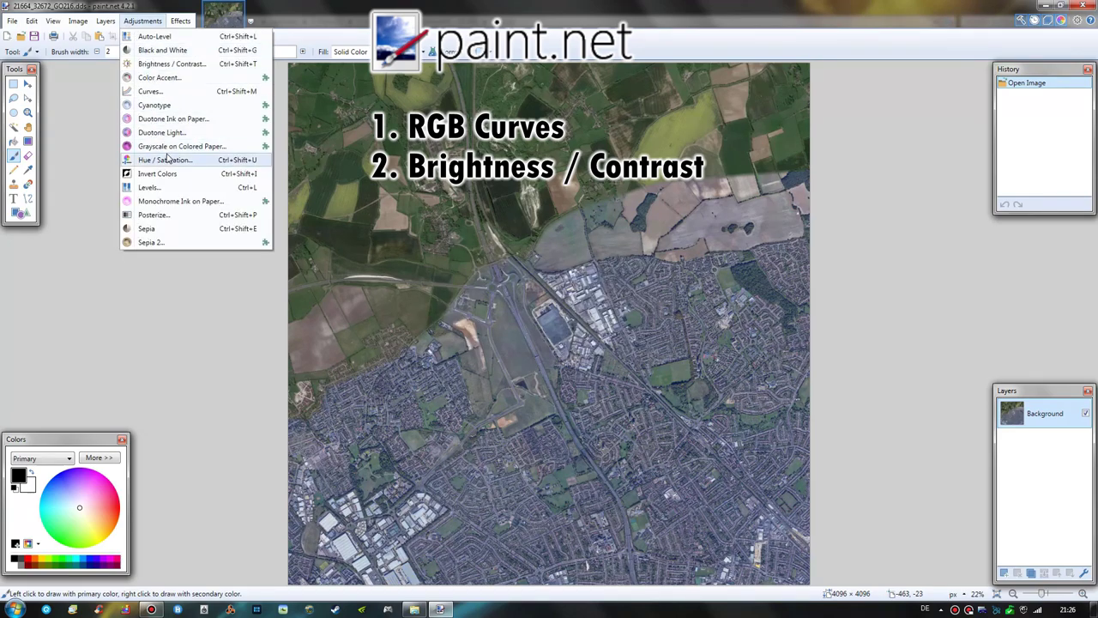
click(171, 158)
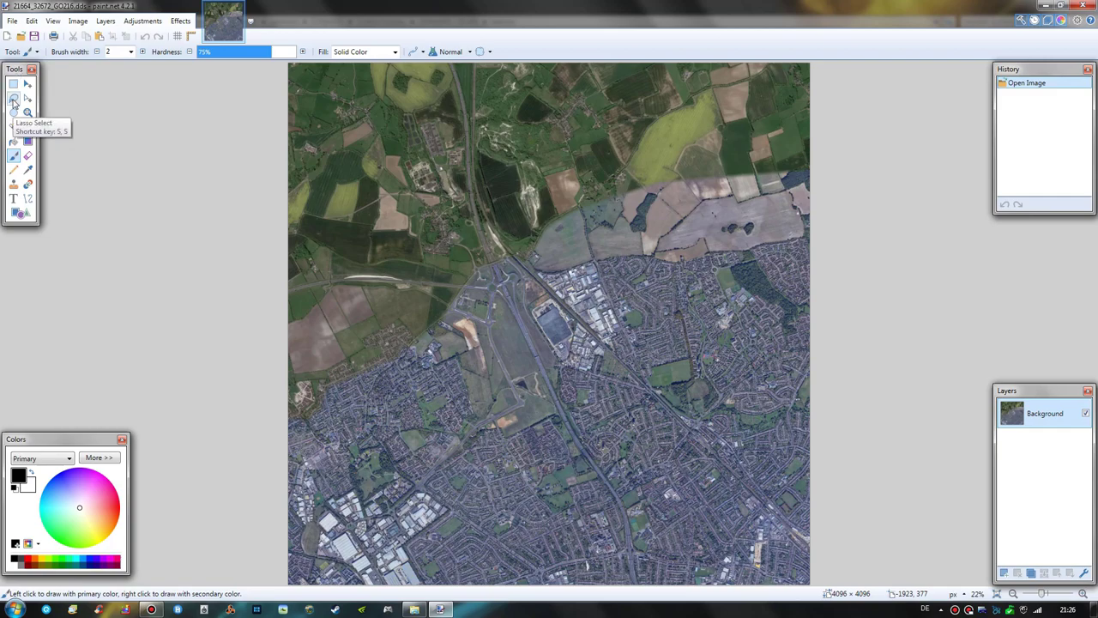
Lasso-select the bluish urban area in the lower part of the tile along its edge
click(14, 102)
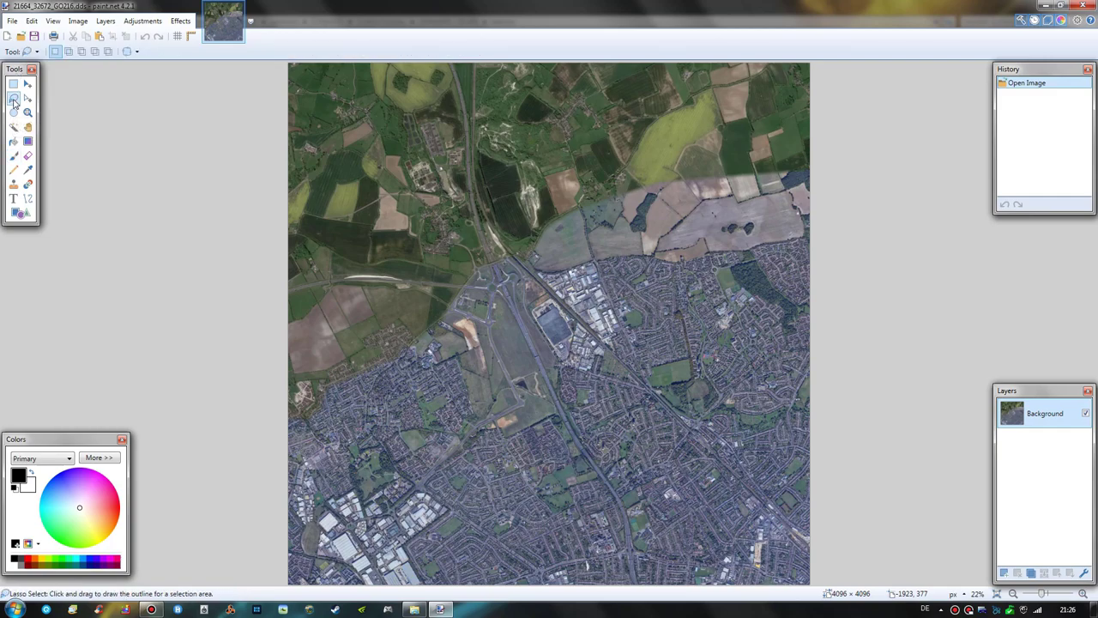
scroll(223, 364, up, 1)
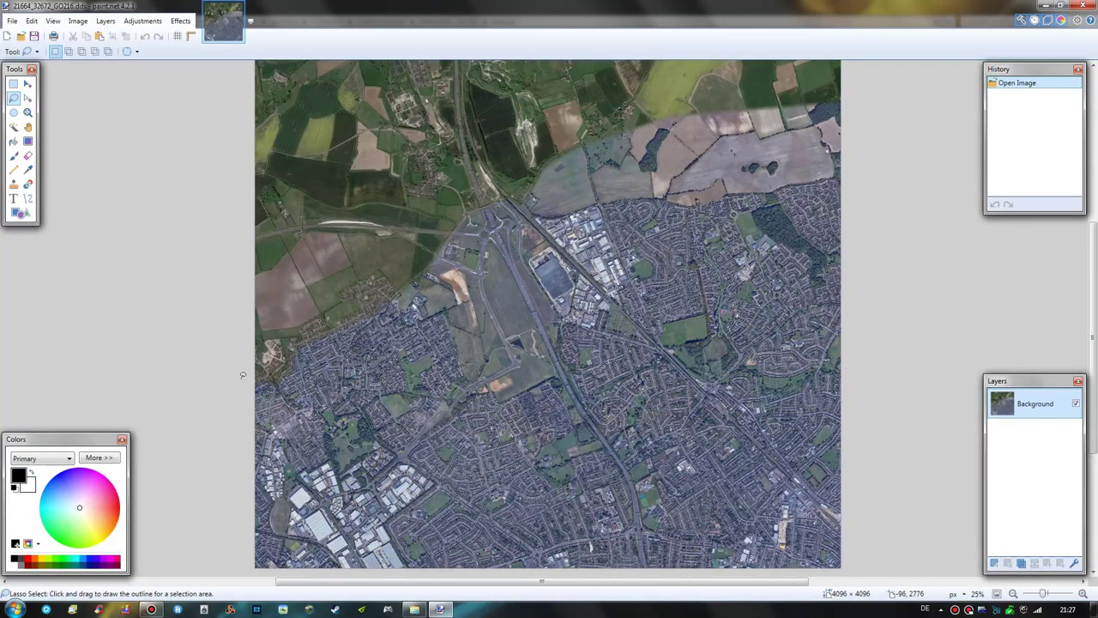
mouse_move(256, 377)
mouse_down()
mouse_move(394, 306)
mouse_move(479, 214)
mouse_move(579, 153)
mouse_move(675, 115)
mouse_move(846, 102)
mouse_move(858, 541)
mouse_move(706, 615)
mouse_move(240, 514)
mouse_move(236, 410)
mouse_up()
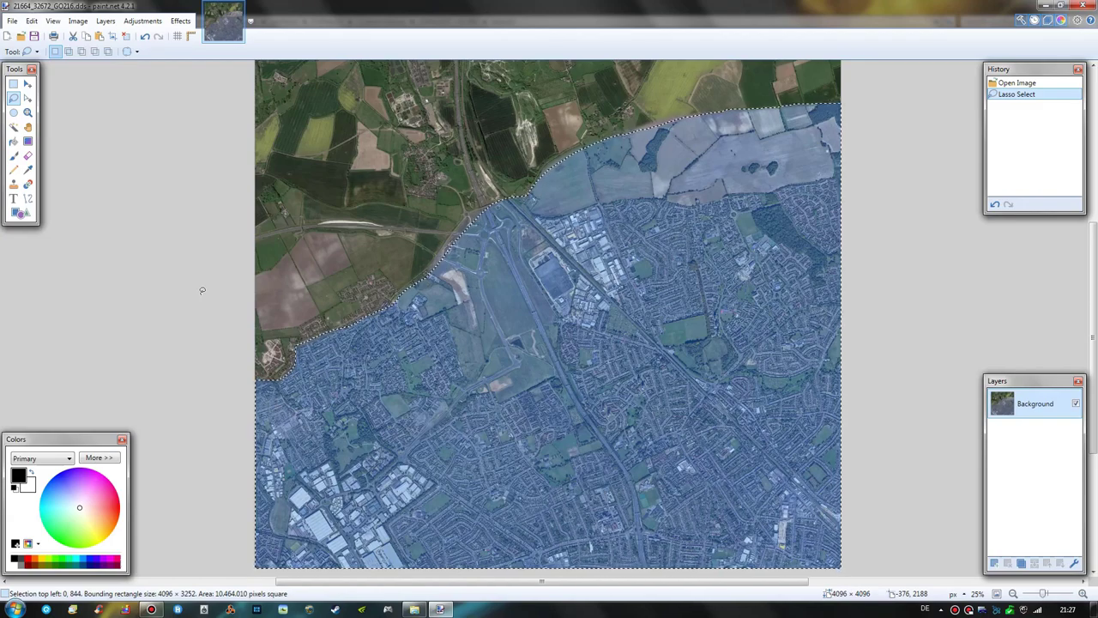
Cut the urban area and paste it into a new Layer 2, making that layer active
key(ctrl+x)
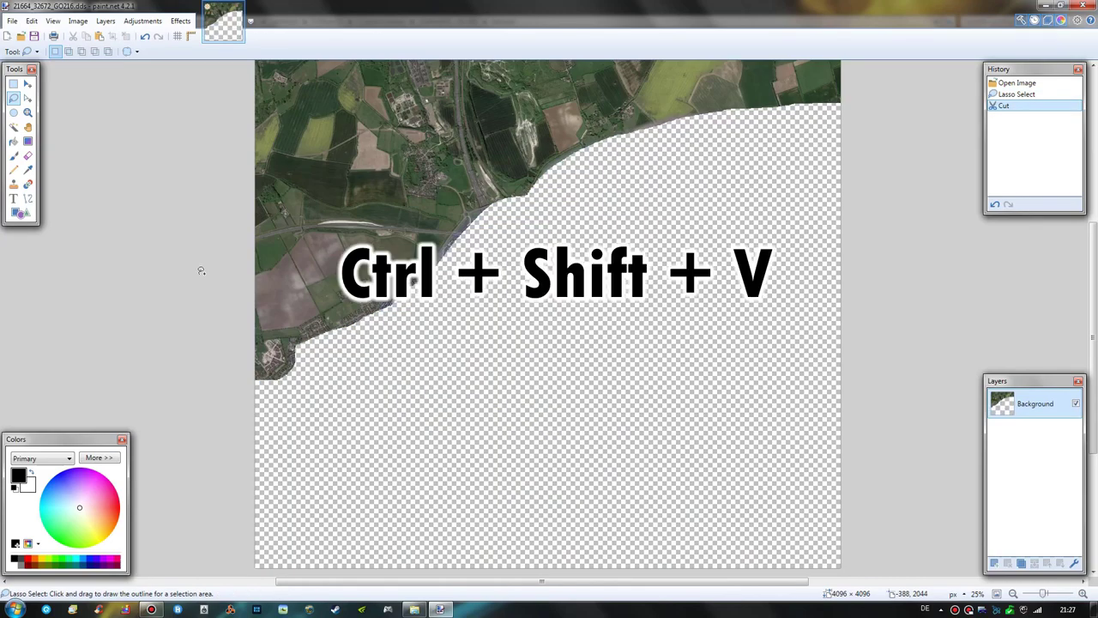
key(ctrl+shift+v)
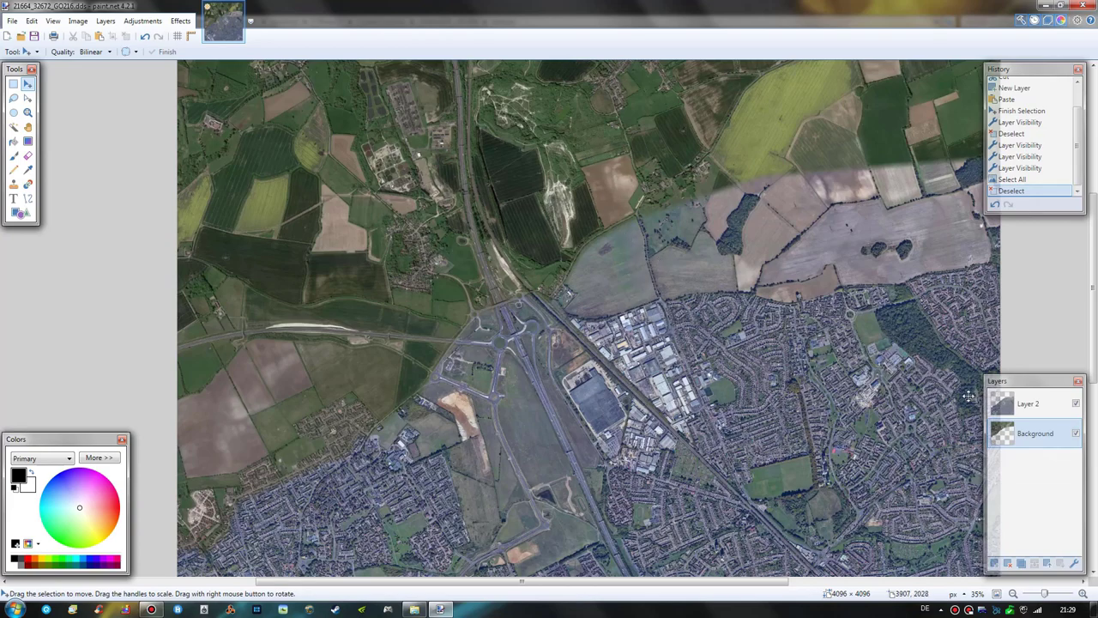
click(1032, 410)
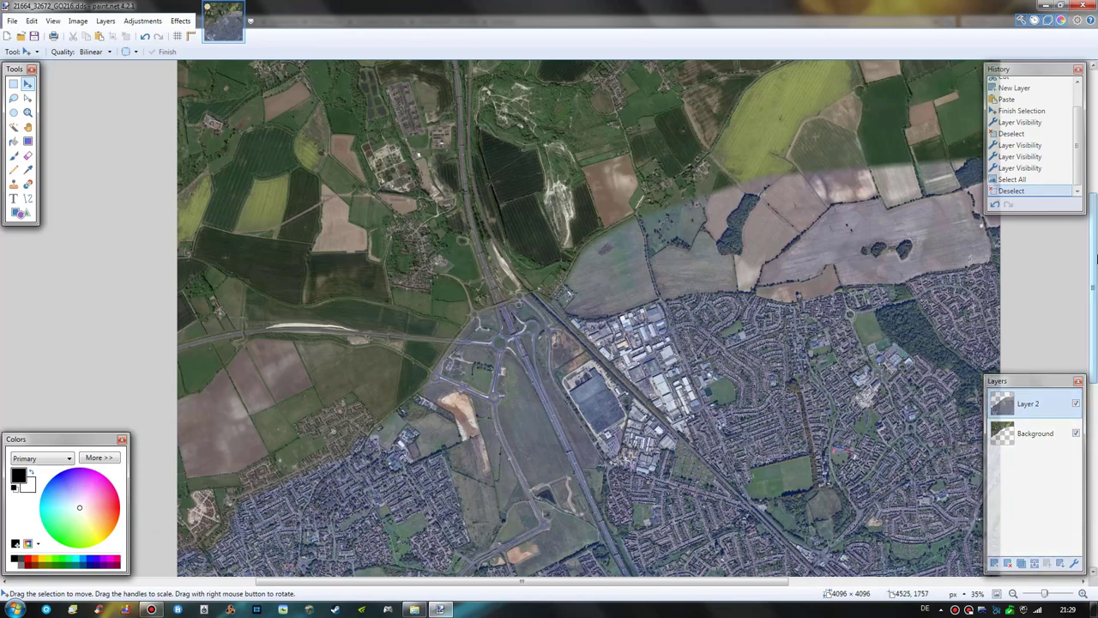
scroll(1095, 257, down, 1)
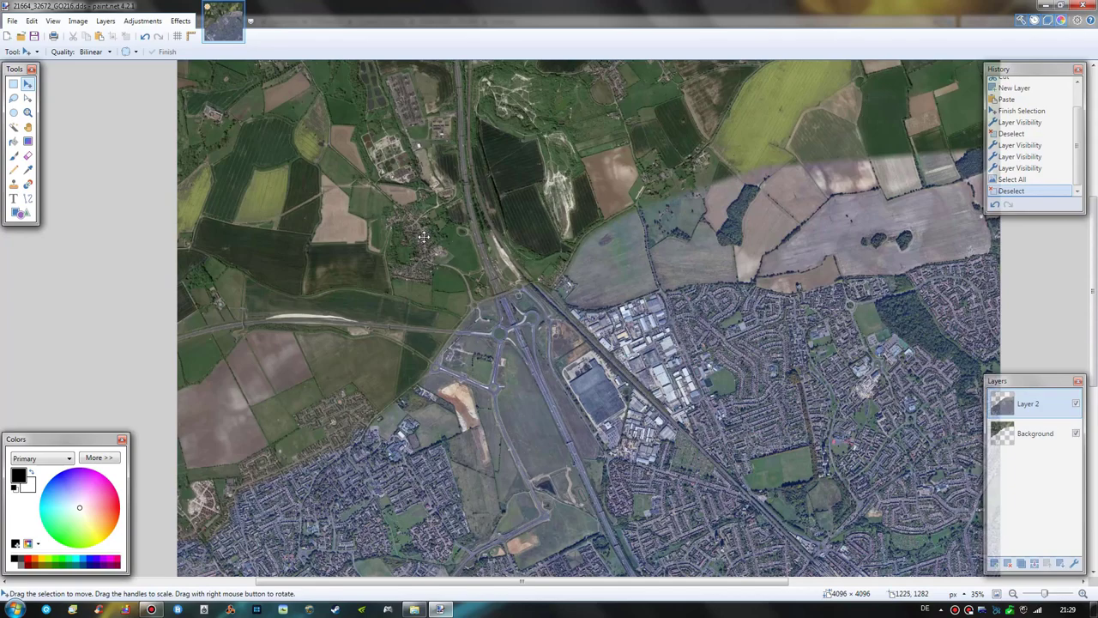
Open Curves in RGB mode with only Blue enabled and pull the blue midtones down
key(ctrl+shift+m)
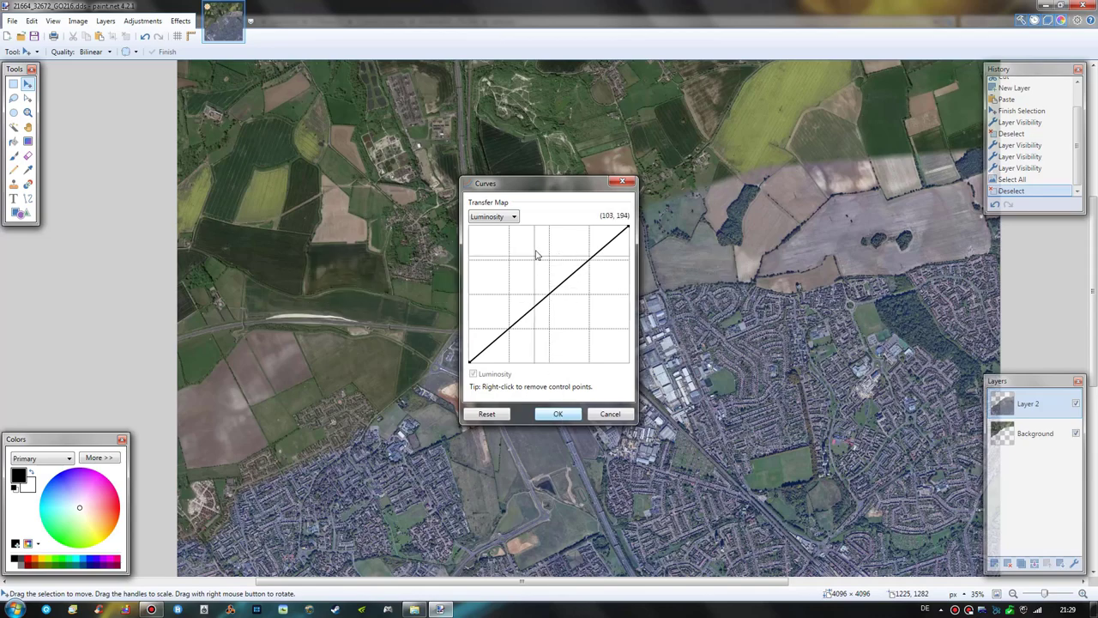
click(495, 218)
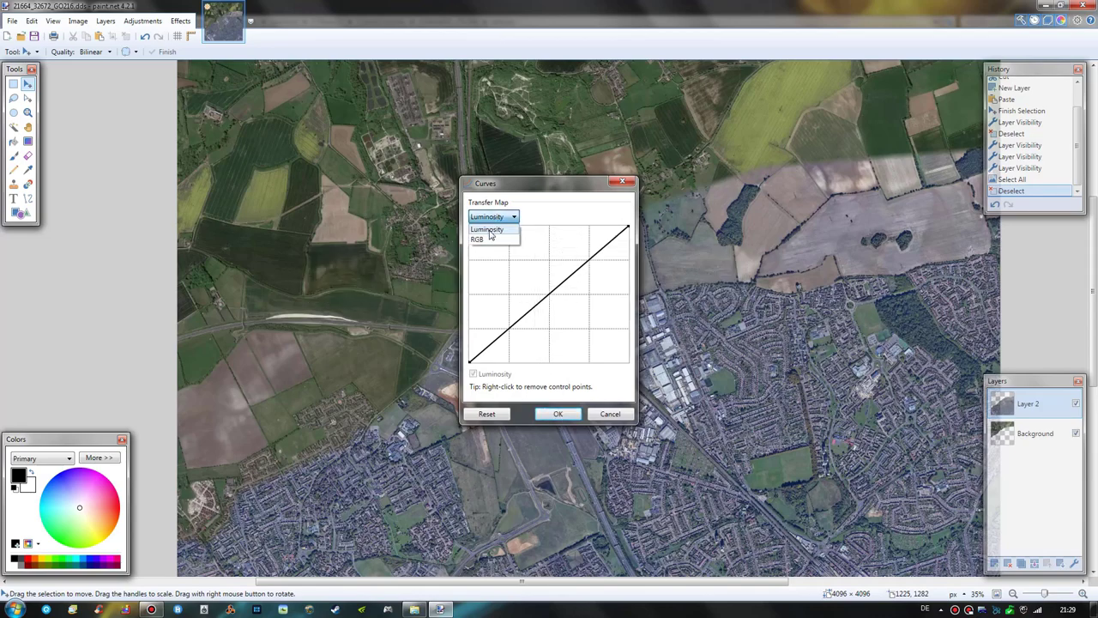
click(482, 241)
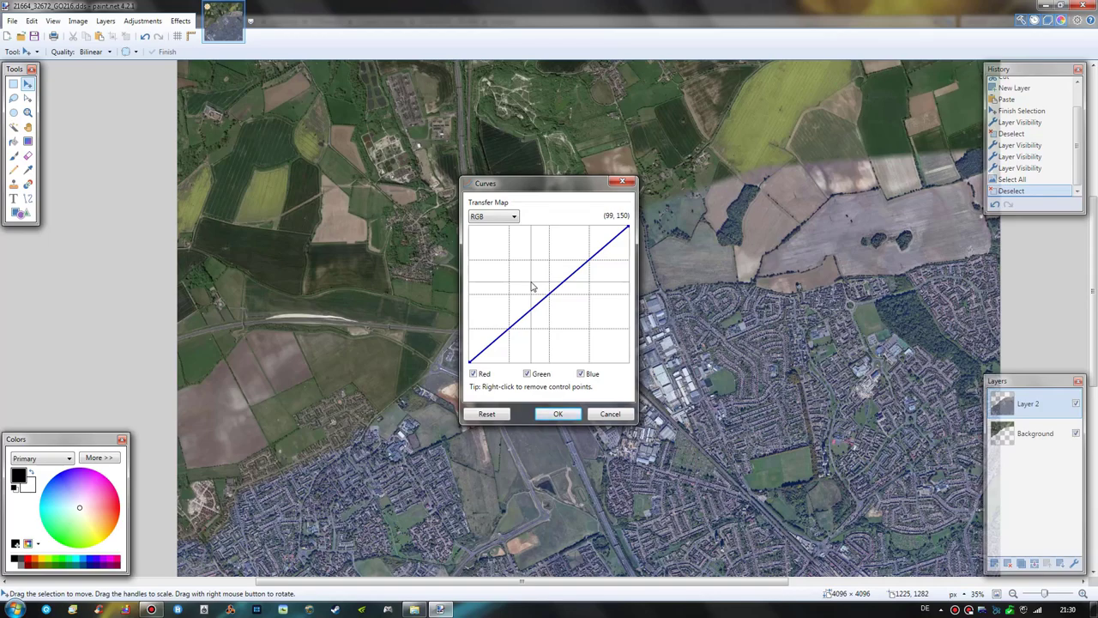
click(485, 376)
click(530, 377)
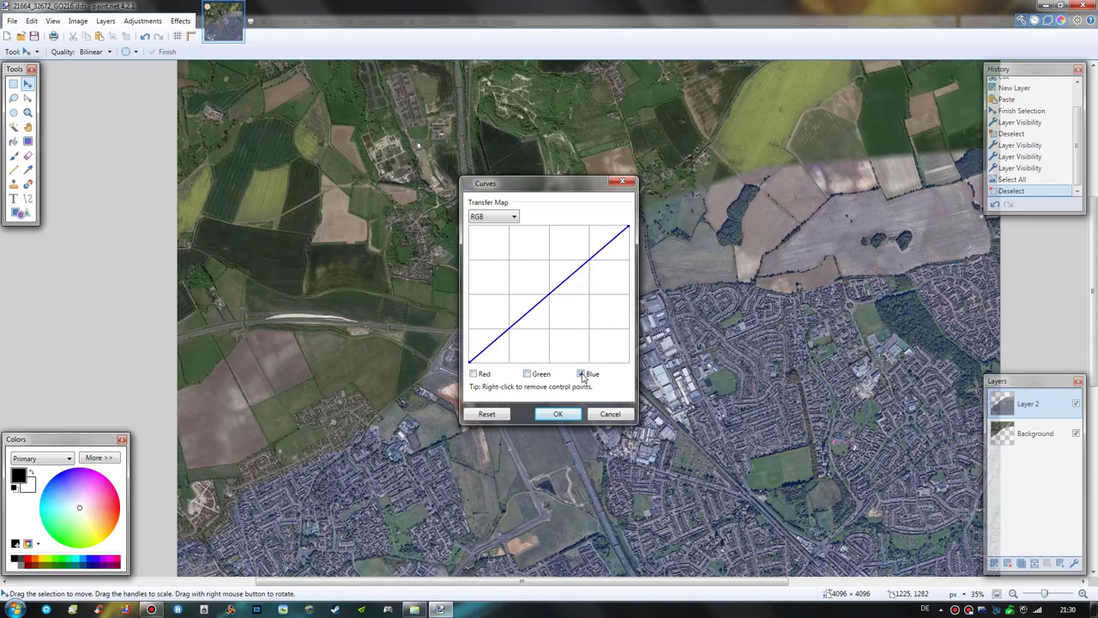
drag(574, 294, 545, 327)
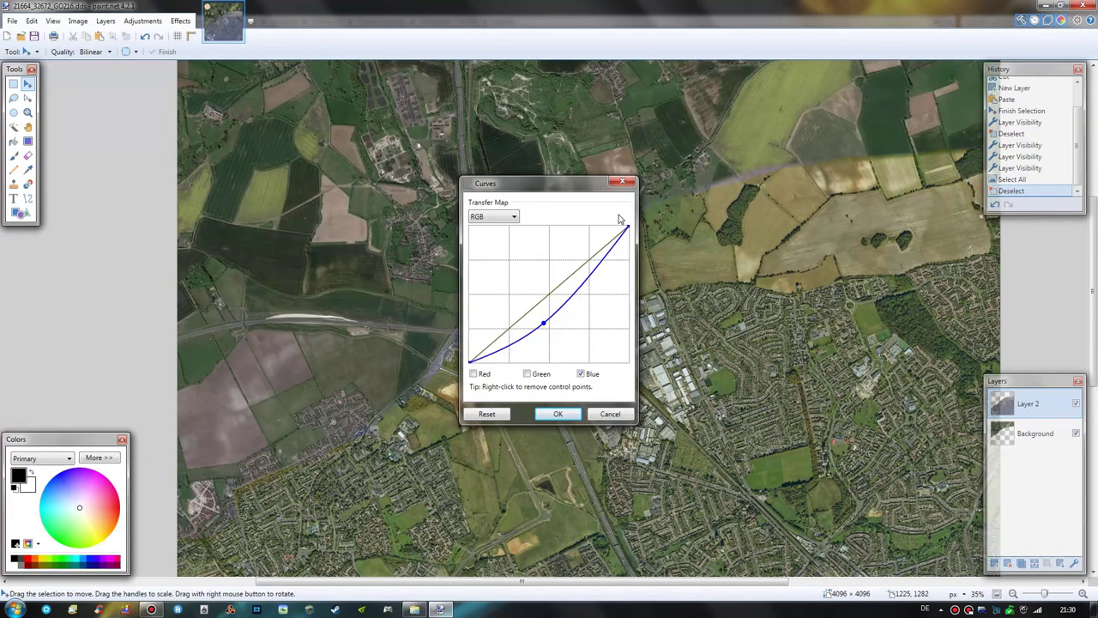
Try lowering the green curve, remove it, then re-lower the blue midtones and apply
right_click(543, 324)
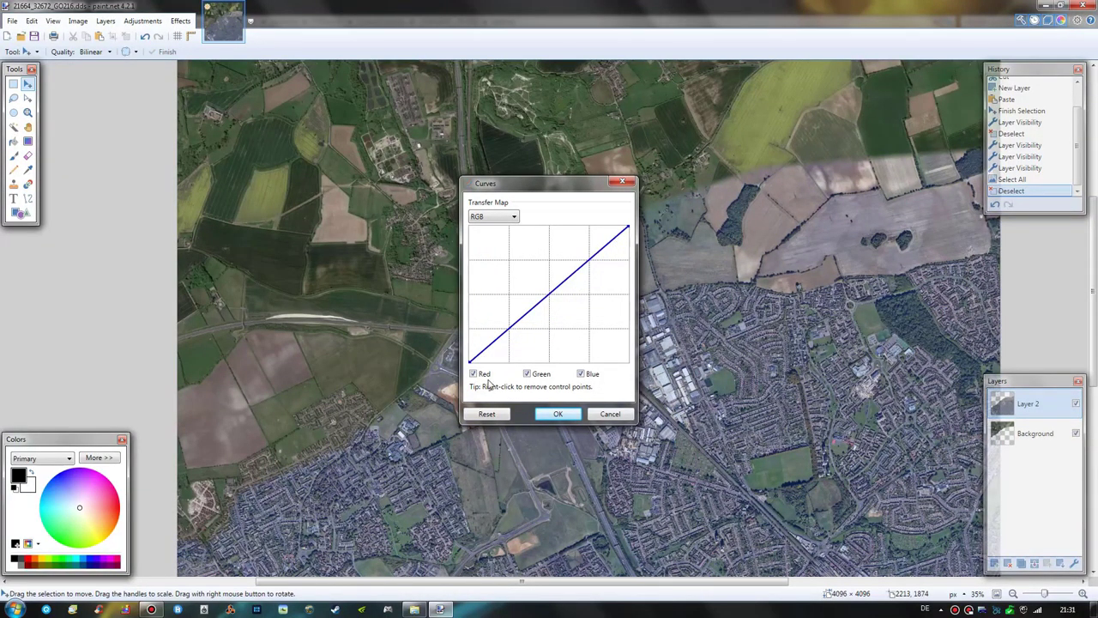
click(480, 377)
click(592, 374)
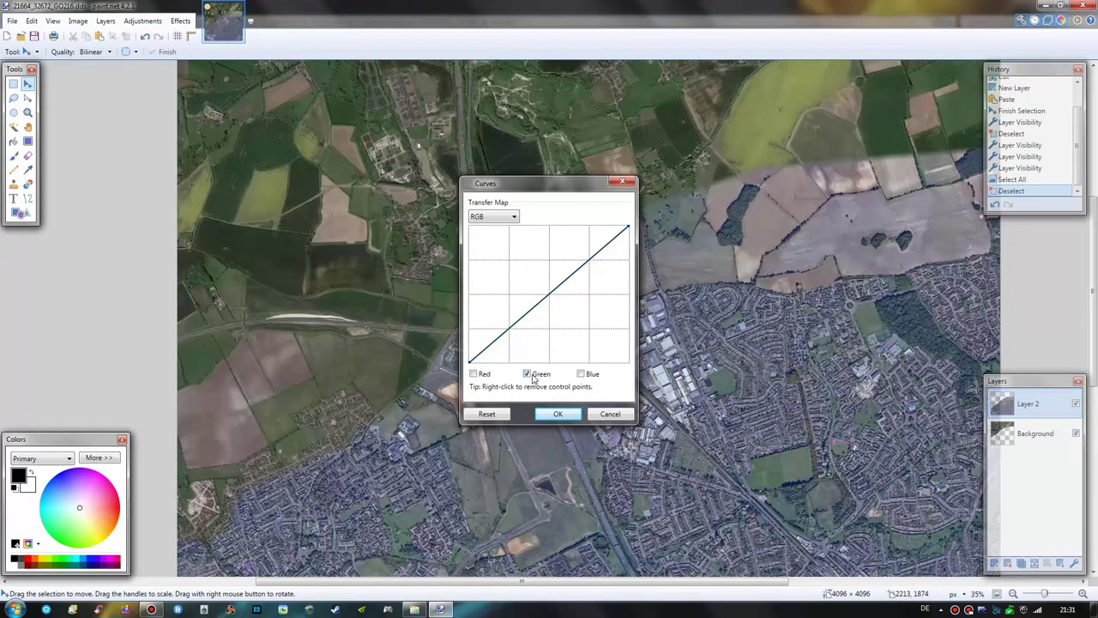
drag(542, 319, 543, 324)
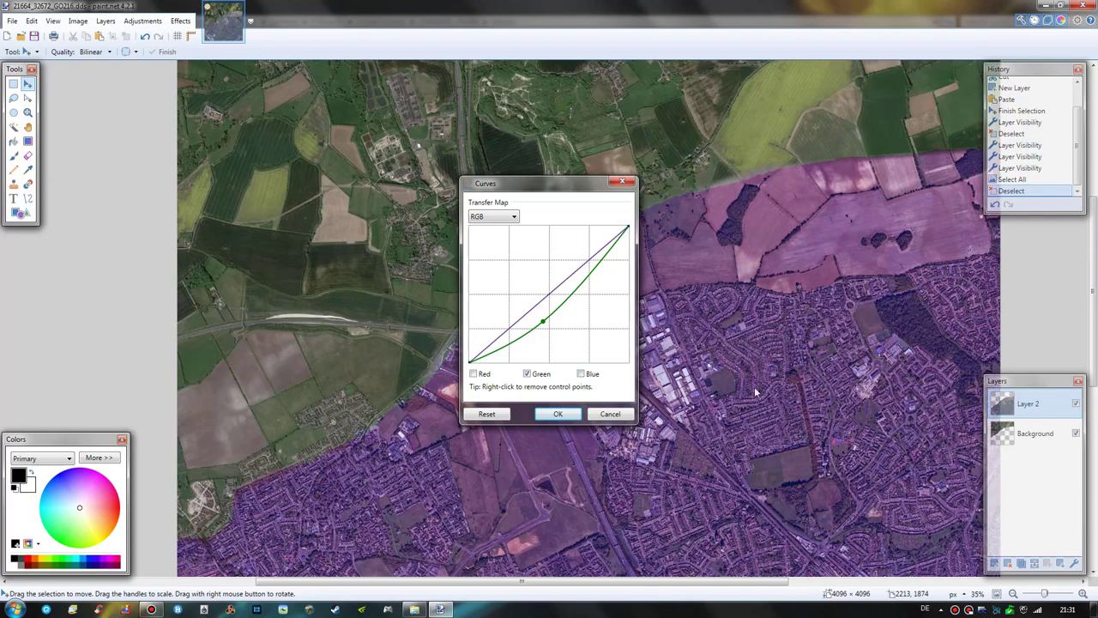
right_click(543, 322)
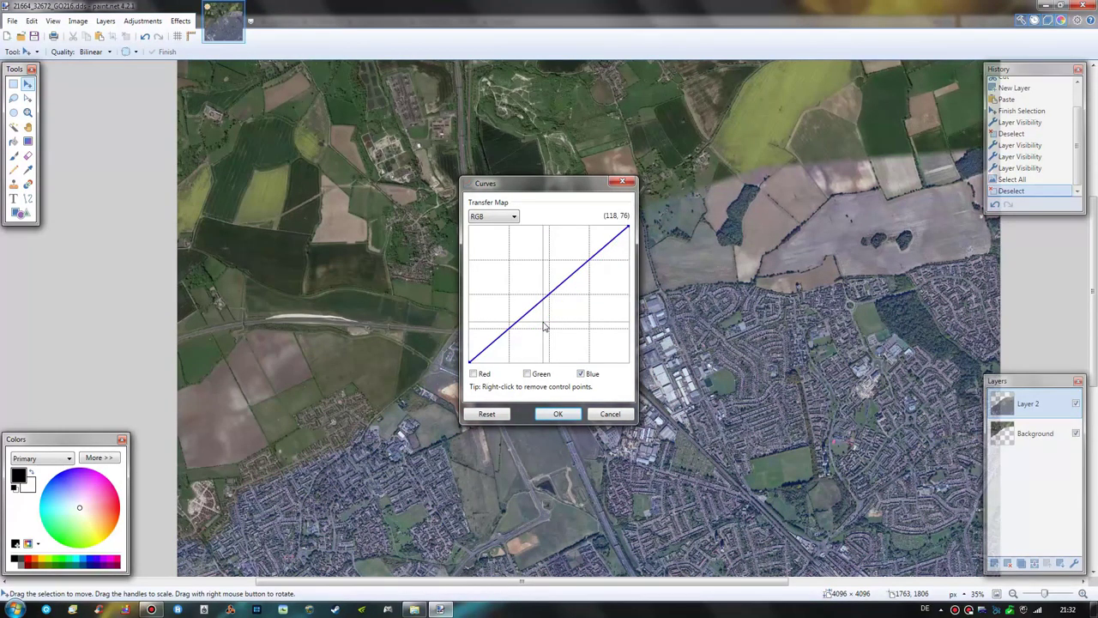
click(543, 324)
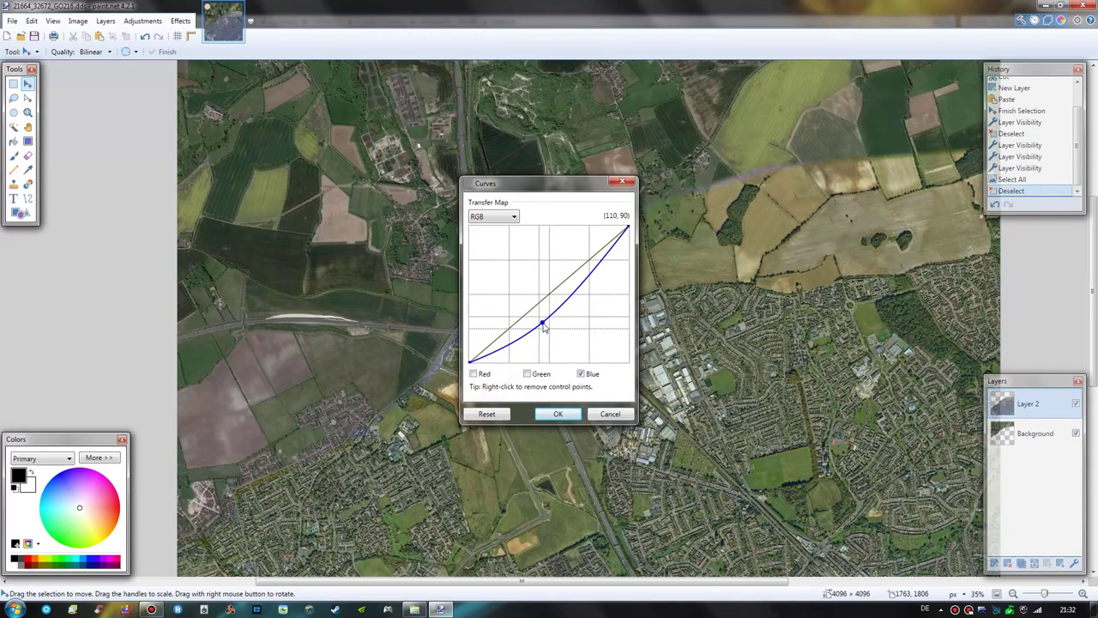
click(560, 414)
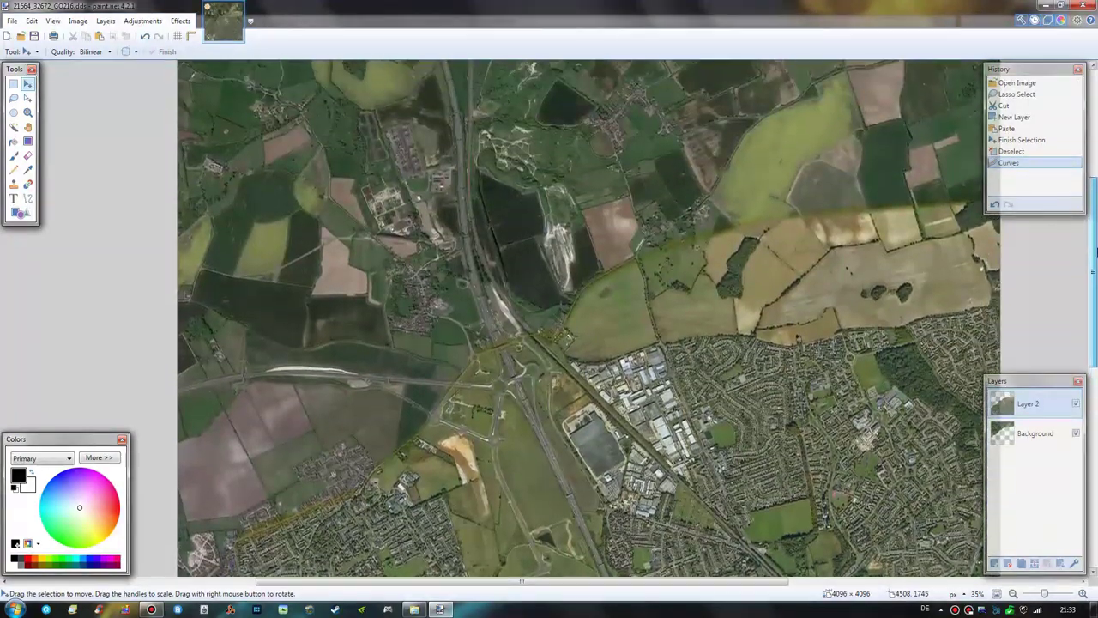
Darken Layer 2 with Brightness / Contrast, brightness set to -12
mouse_move(1095, 251)
mouse_down()
mouse_move(1095, 194)
mouse_move(1095, 238)
mouse_up()
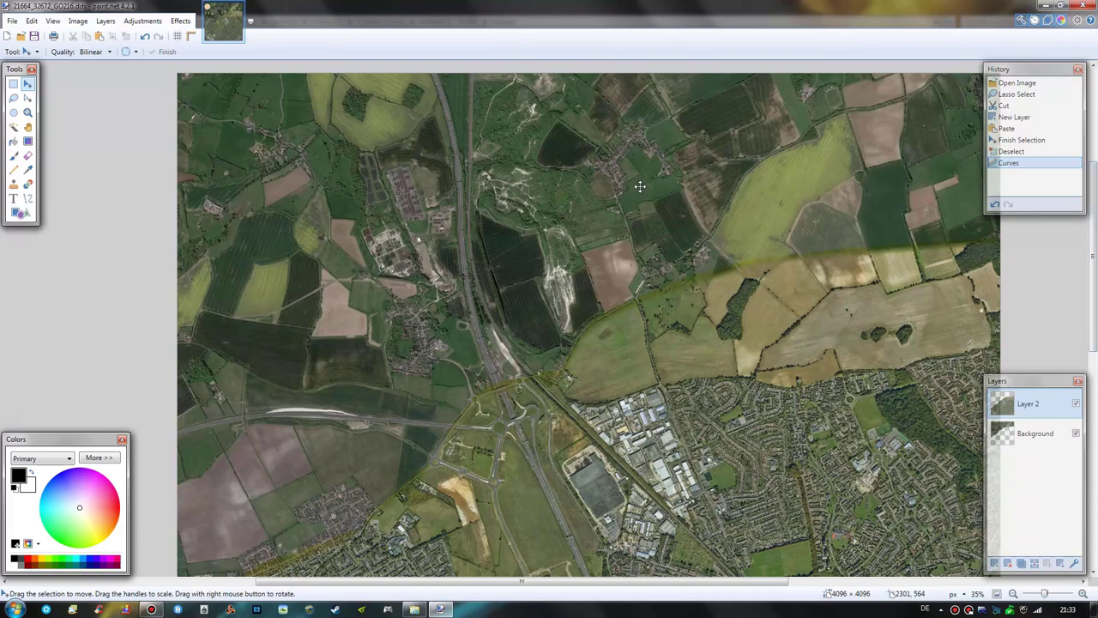
drag(1096, 209, 1096, 248)
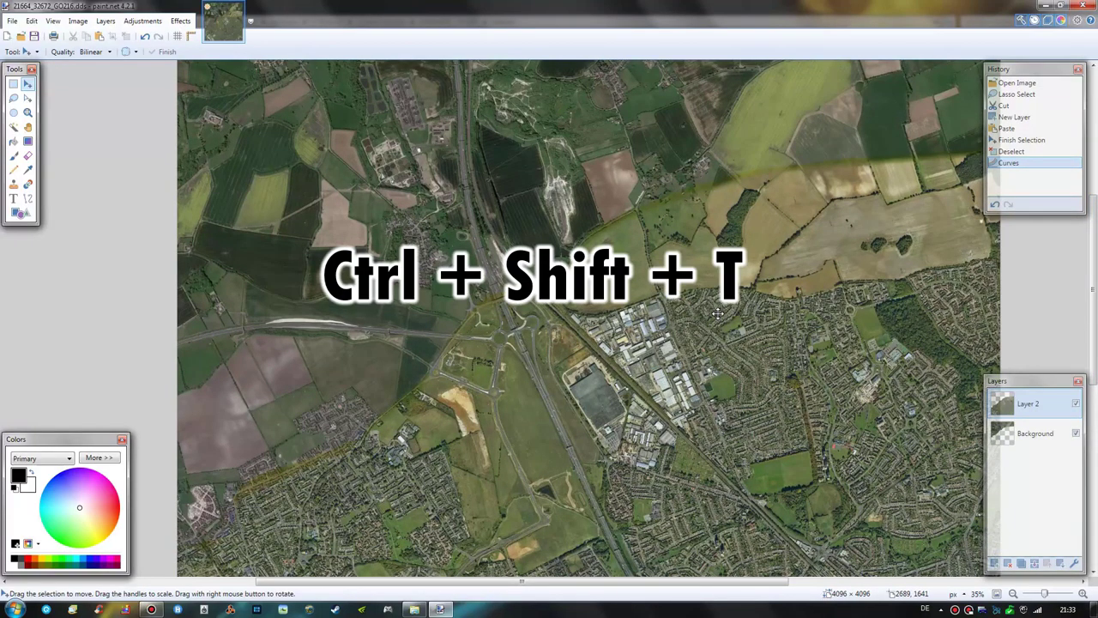
key(ctrl+shift+t)
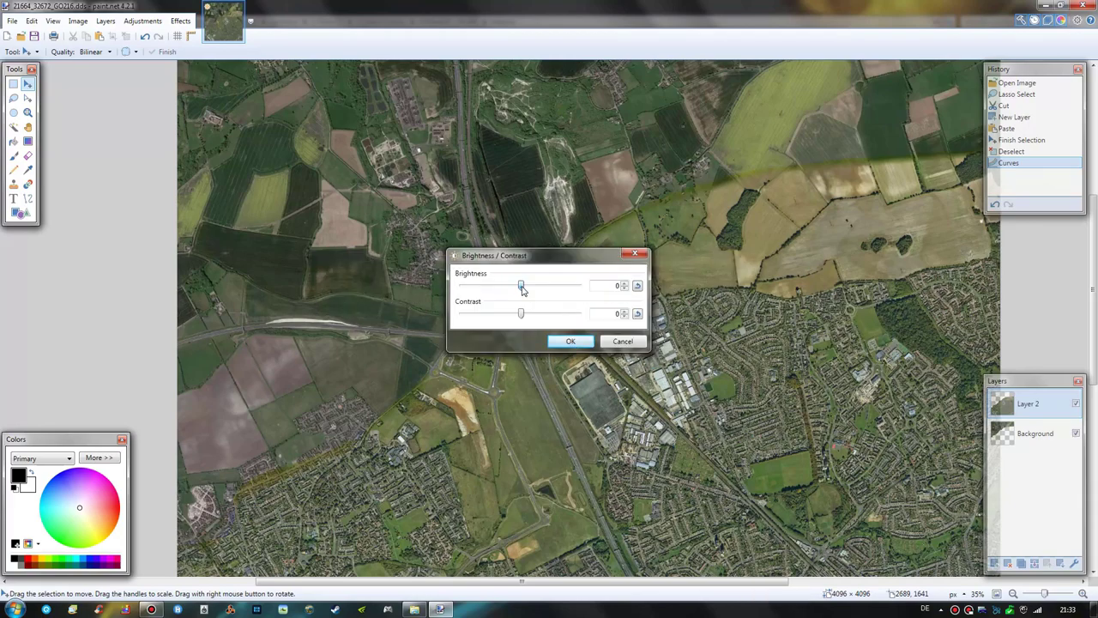
drag(522, 289, 516, 292)
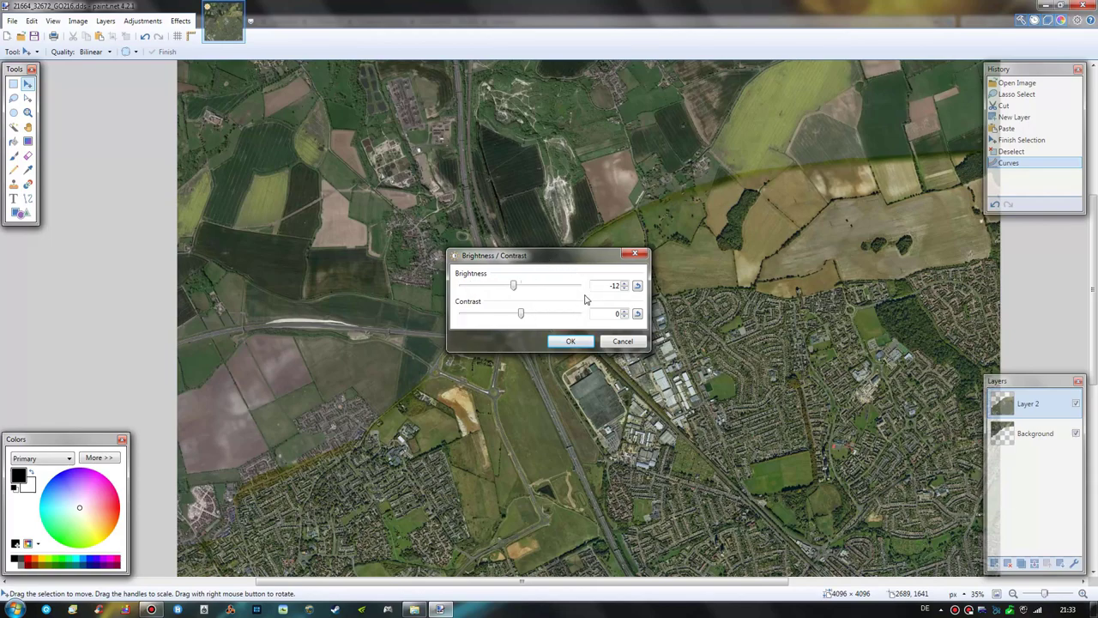
click(571, 341)
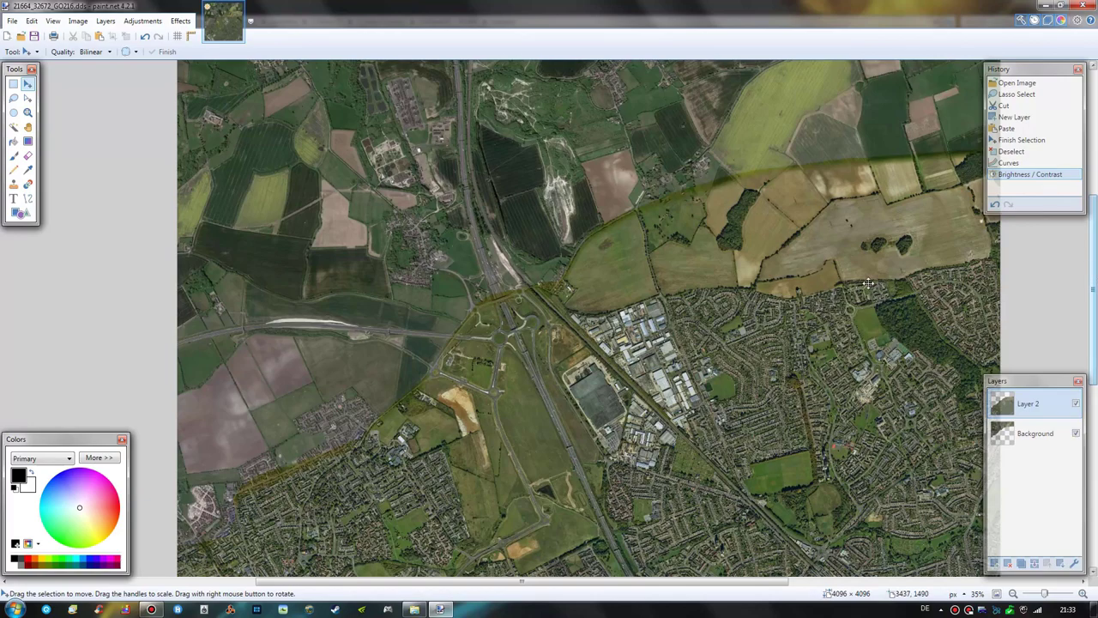
Apply a Hue / Saturation adjustment to Layer 2, changing the Saturation value
key(ctrl+shift+u)
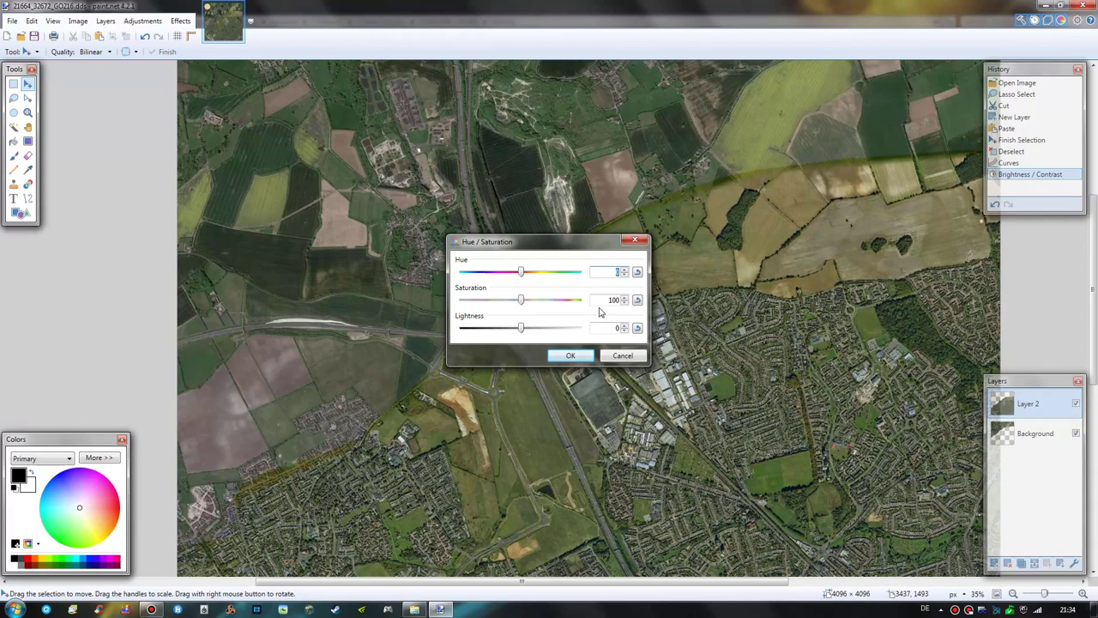
drag(602, 300, 644, 294)
click(583, 355)
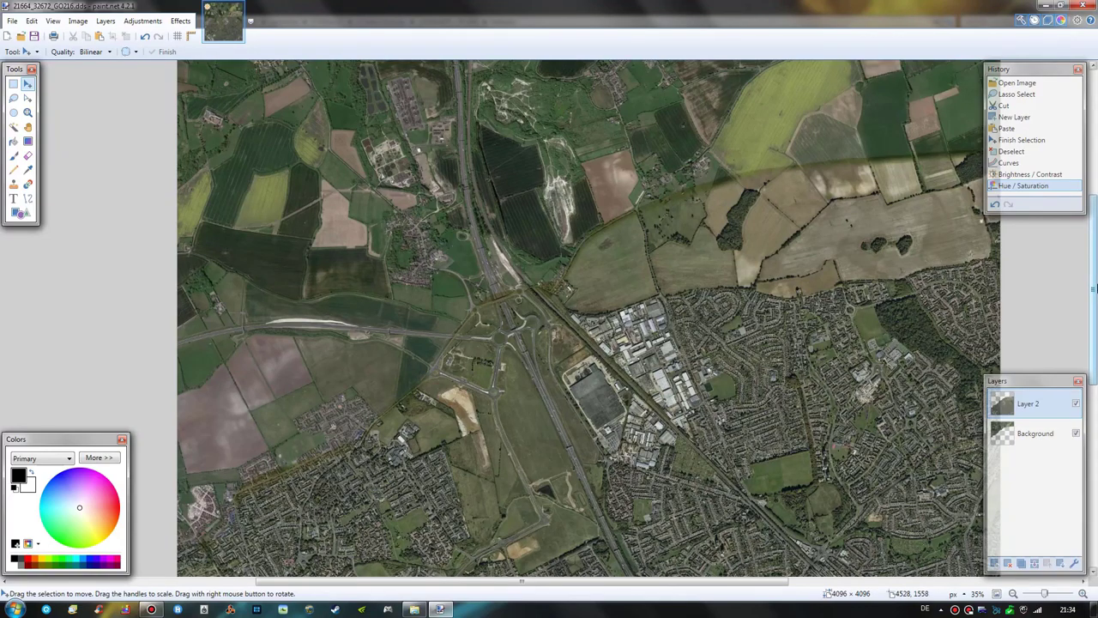
Fit the tile to the window and pan around to check the town's blended edges
key(ctrl+b)
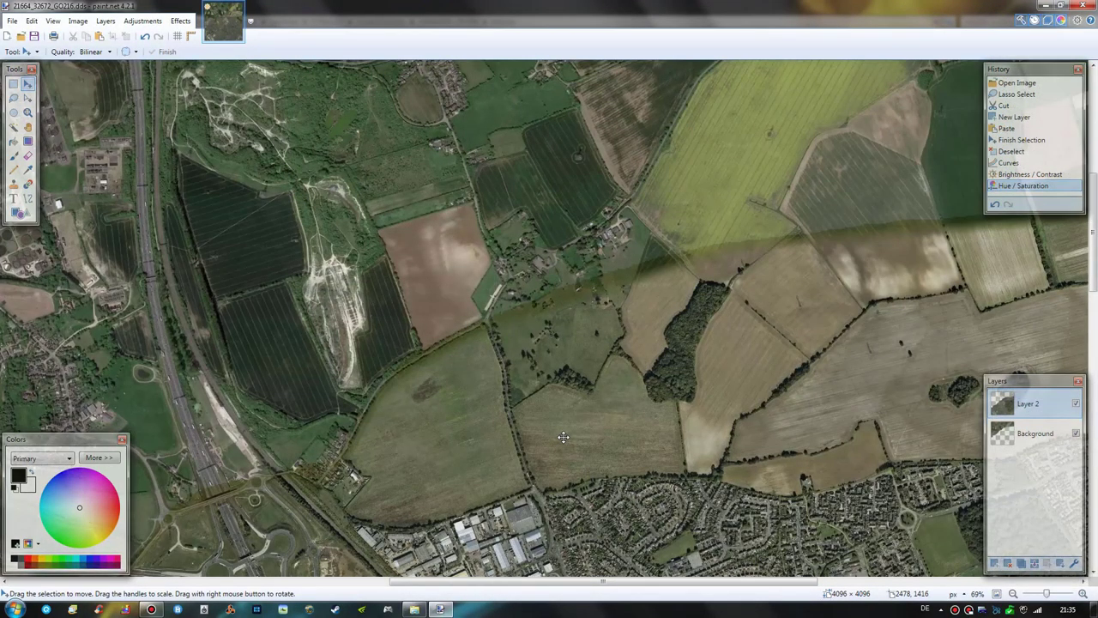
drag(574, 581, 651, 580)
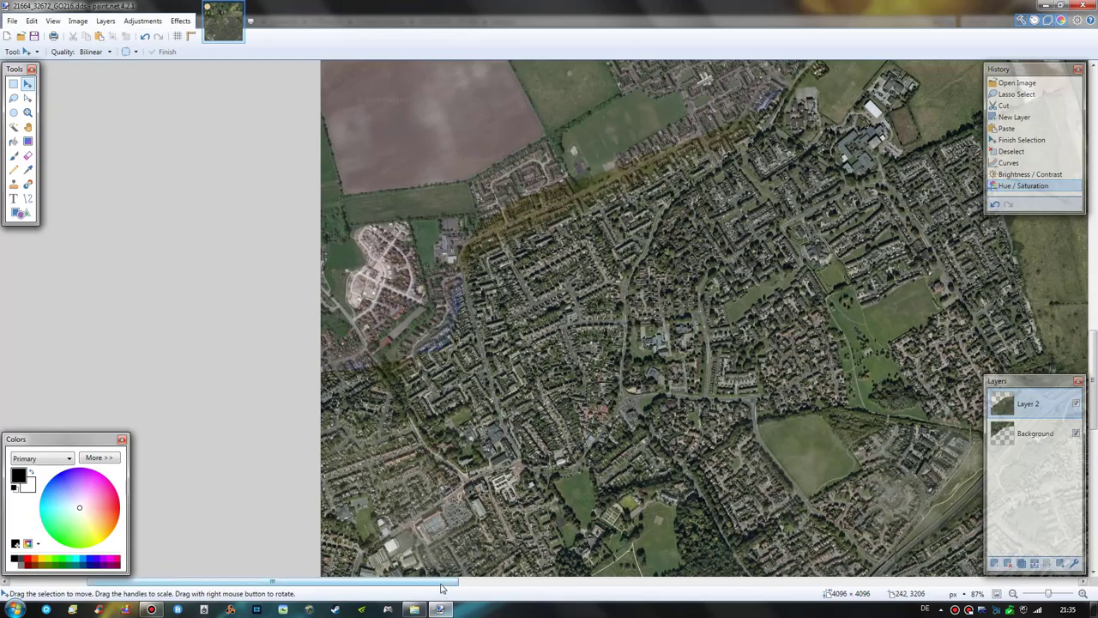
drag(441, 589, 542, 588)
scroll(532, 450, up, 5)
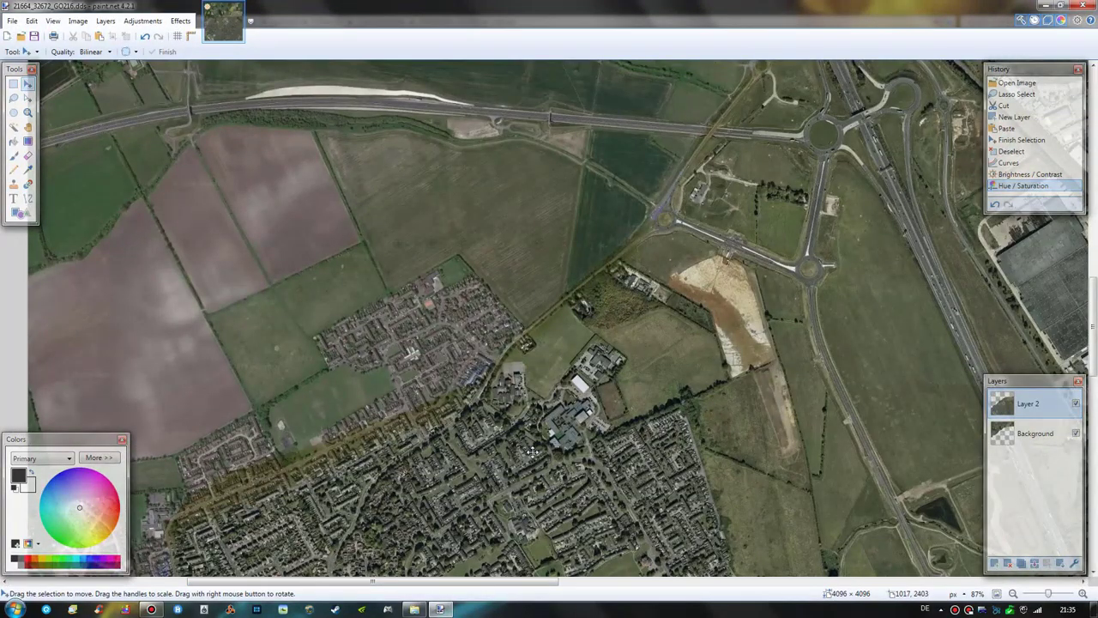
key(ctrl+b)
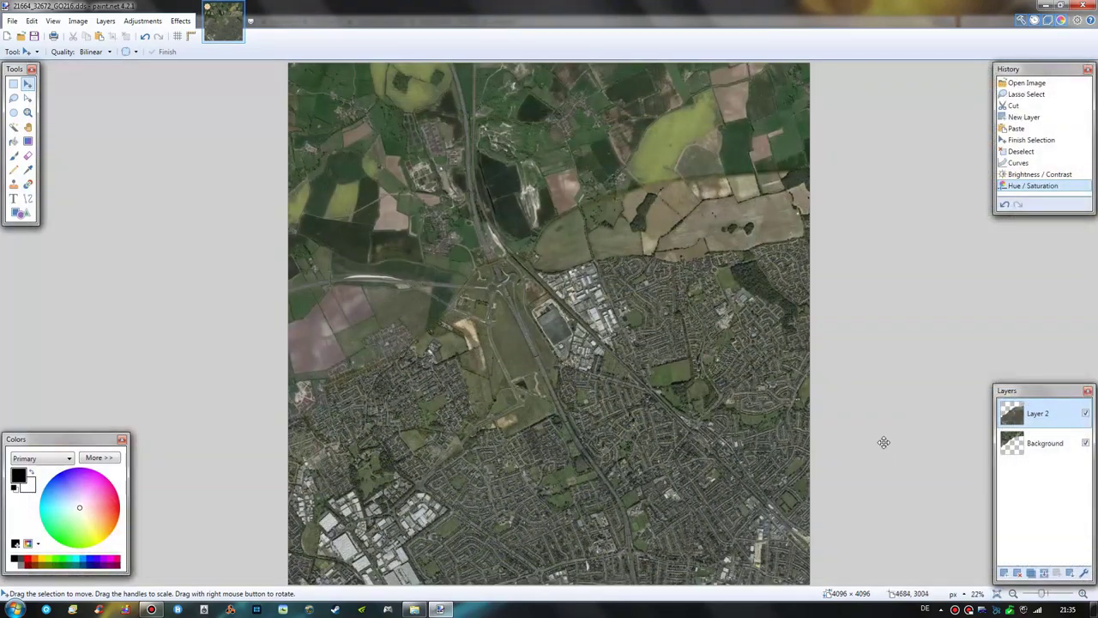
Compare against the original bluish tile, redo the adjustments, and merge Layer 2 down
click(1019, 83)
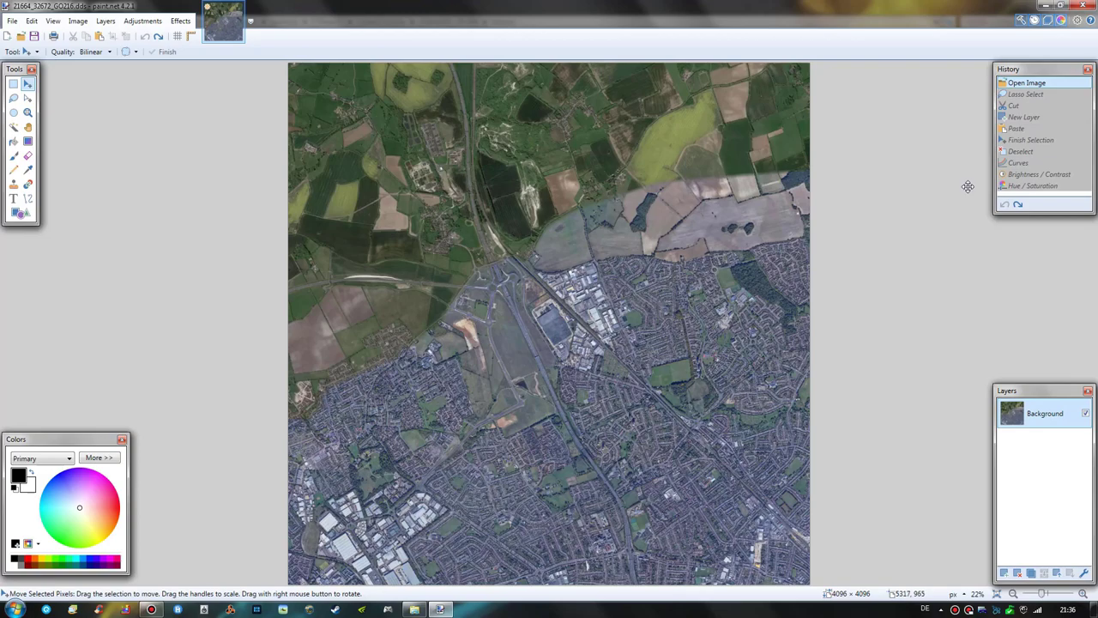
key(ctrl+y)
key(ctrl+y)
key(ctrl+y)
key(ctrl+y)
key(ctrl+y)
key(ctrl+y)
key(ctrl+y)
key(ctrl+y)
key(ctrl+y)
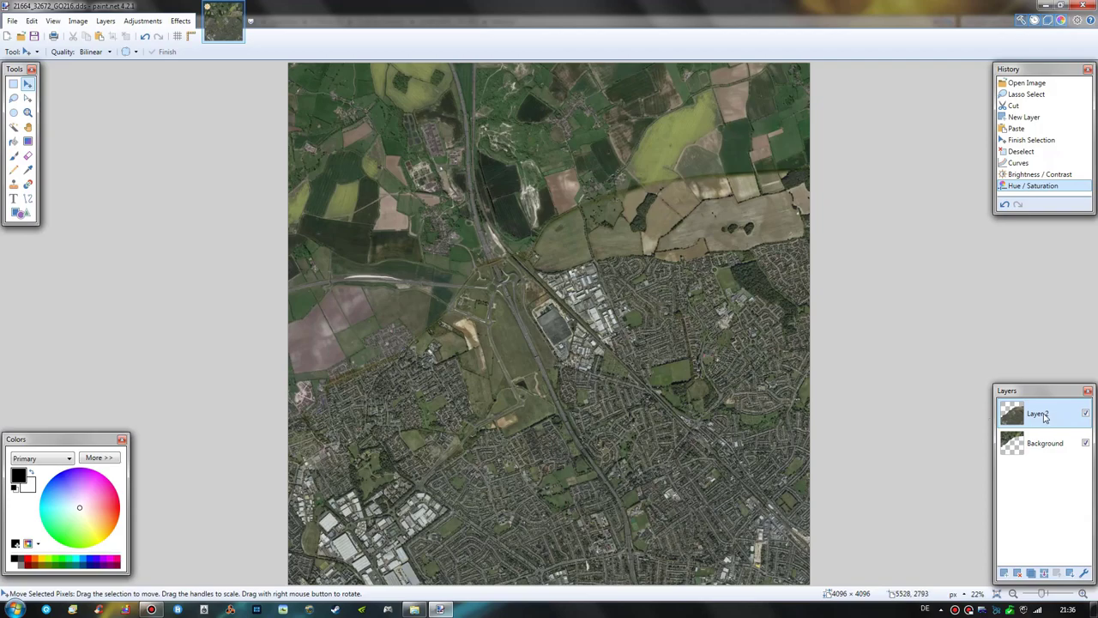
click(1044, 573)
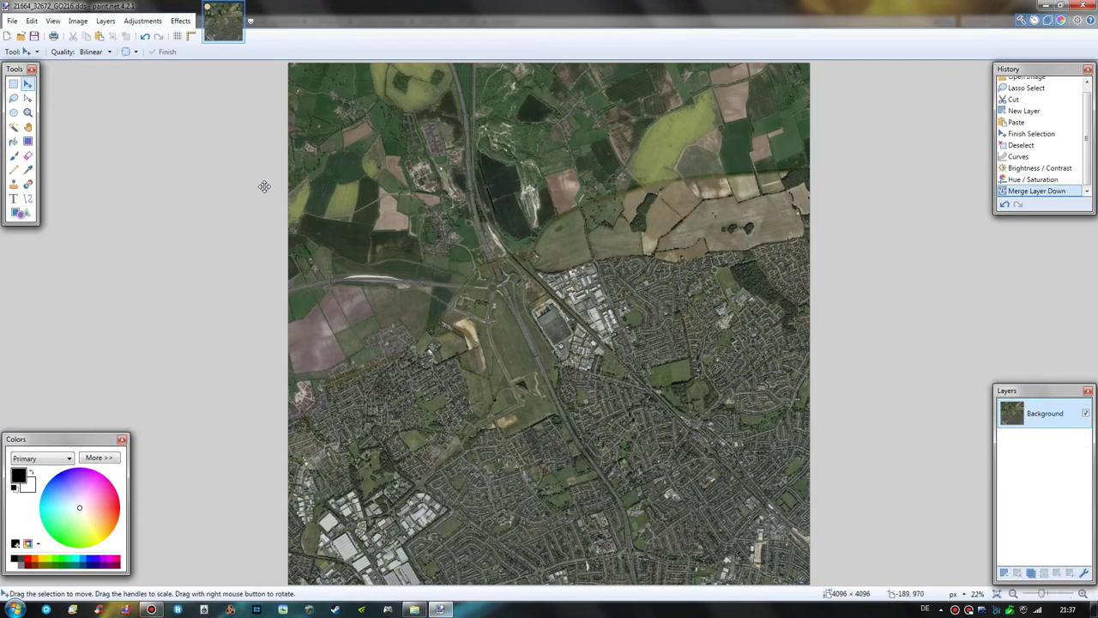
Save the tile as DDS using DXT1, cluster fit, perceptual metric and generated mip maps
click(34, 38)
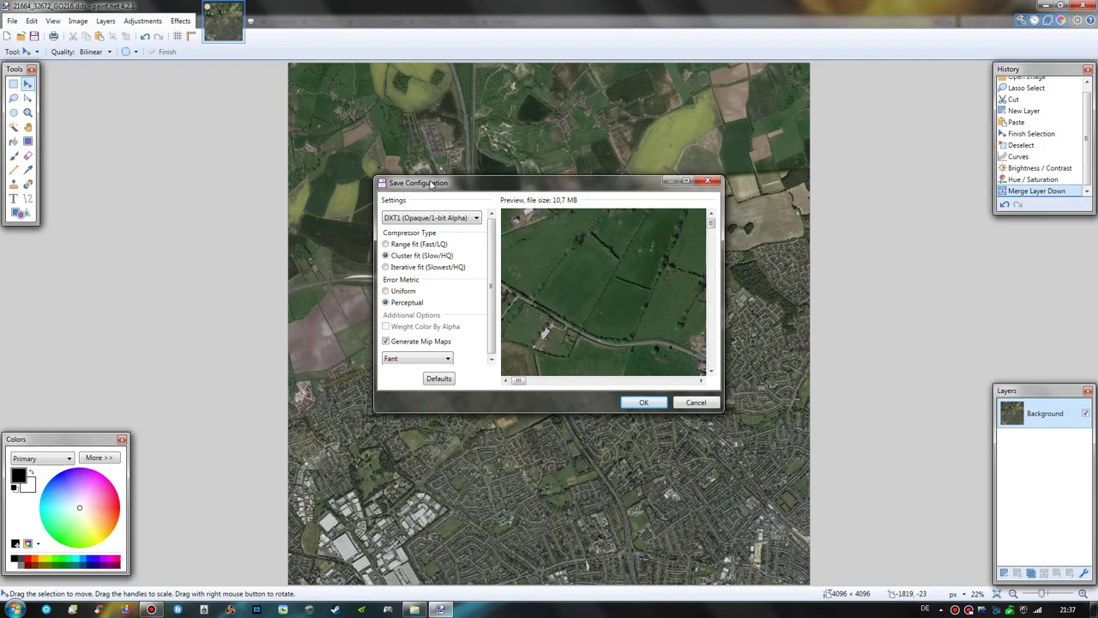
click(476, 219)
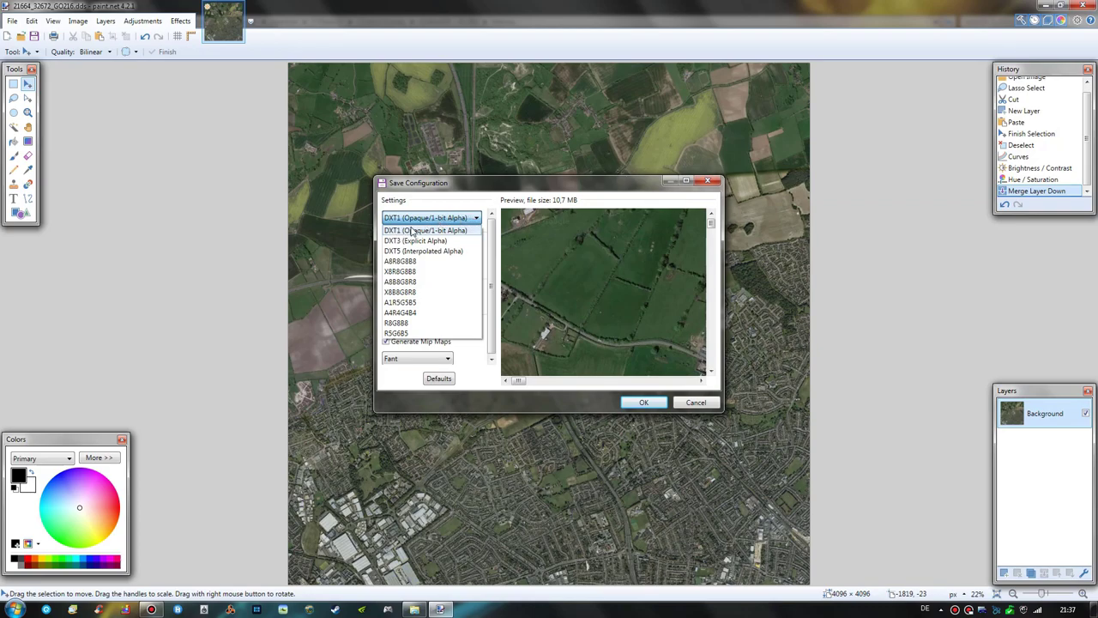
click(433, 233)
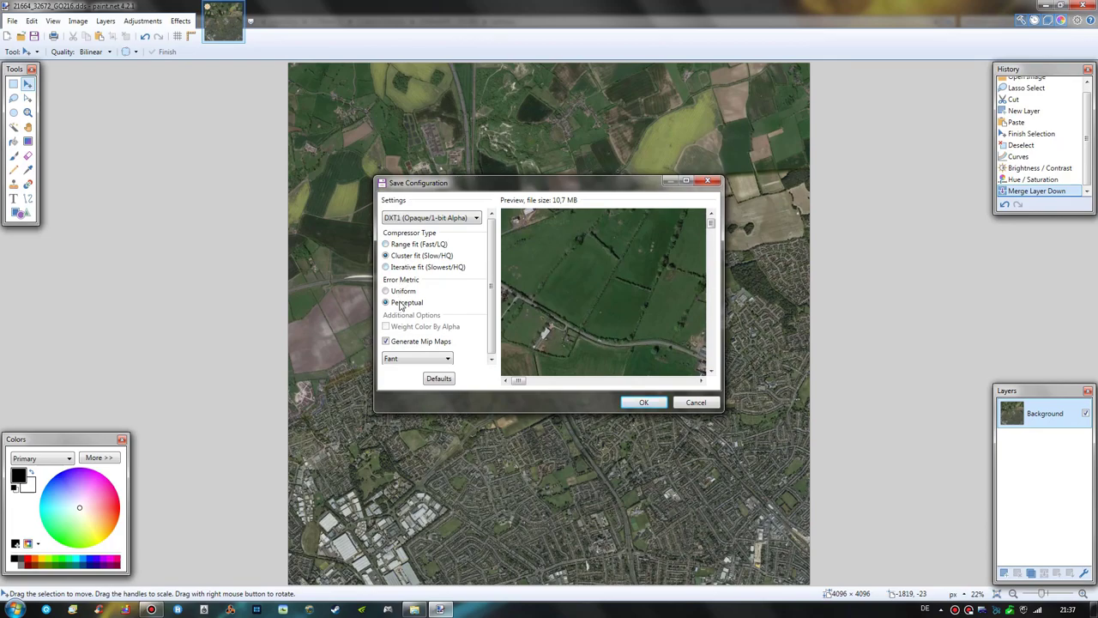
scroll(490, 267, down, 1)
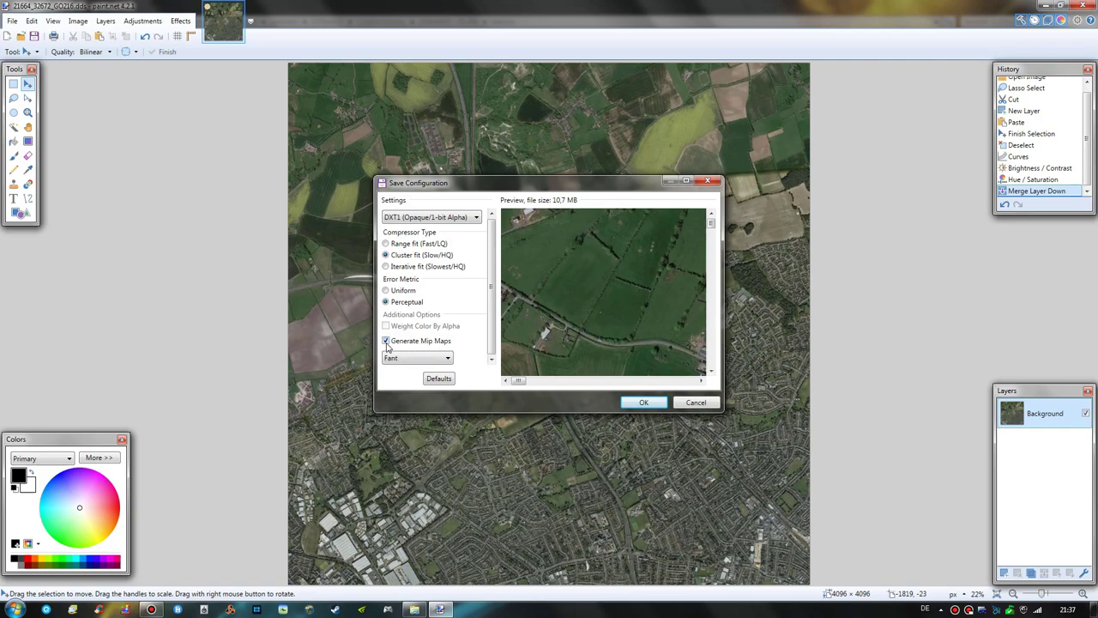
click(640, 405)
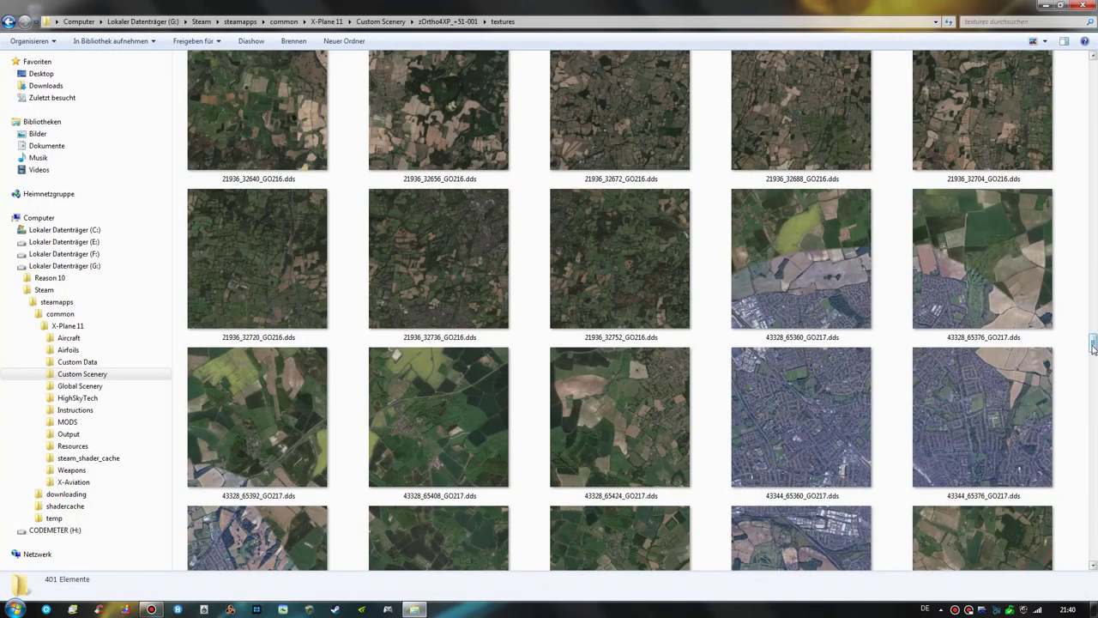
Open 43328_65360_GO217.dds from the Explorer textures folder in paint.net
drag(1091, 349, 1089, 353)
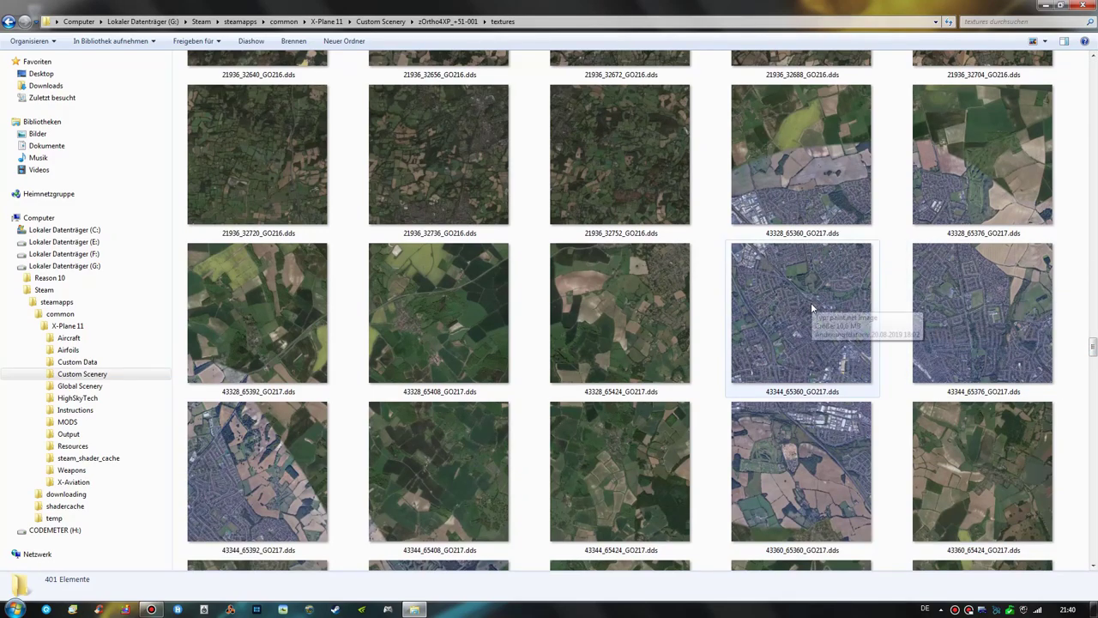
double_click(799, 163)
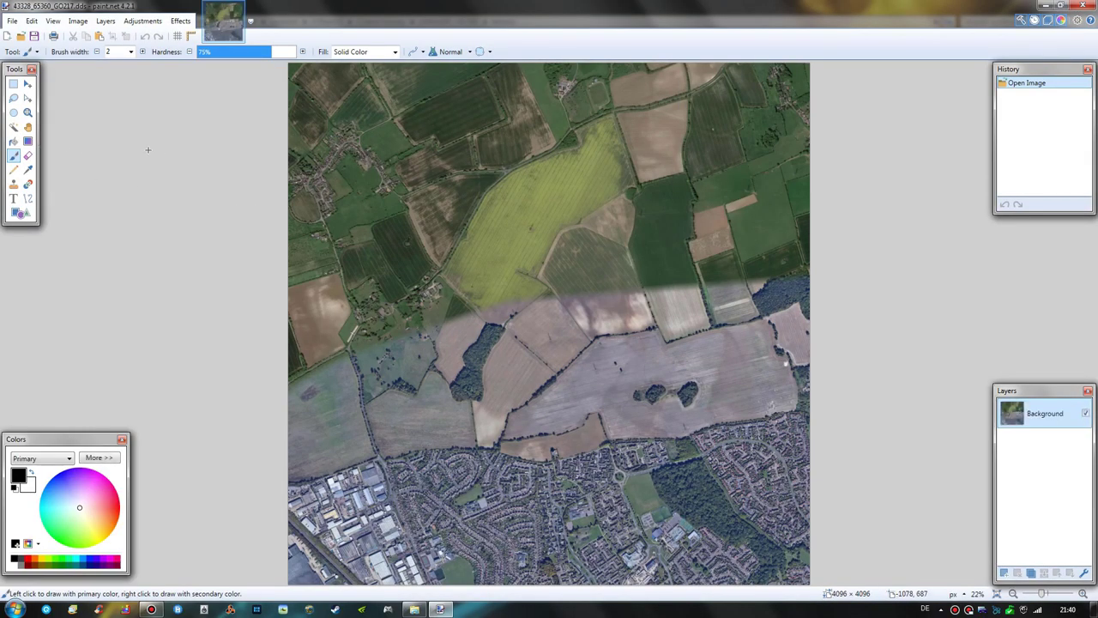
Lasso the bluish lower fields and town, then cut and paste them onto a new Layer 2
click(13, 98)
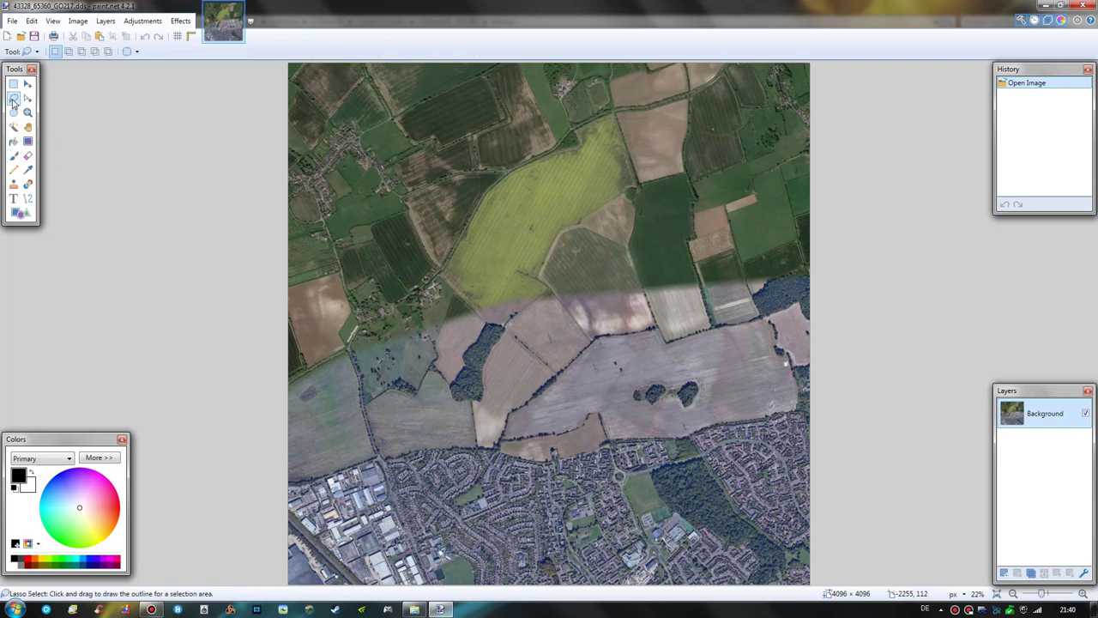
mouse_move(269, 410)
mouse_down()
mouse_move(357, 349)
mouse_move(566, 291)
mouse_move(738, 281)
mouse_move(837, 363)
mouse_move(772, 605)
mouse_move(274, 596)
mouse_move(197, 374)
mouse_up()
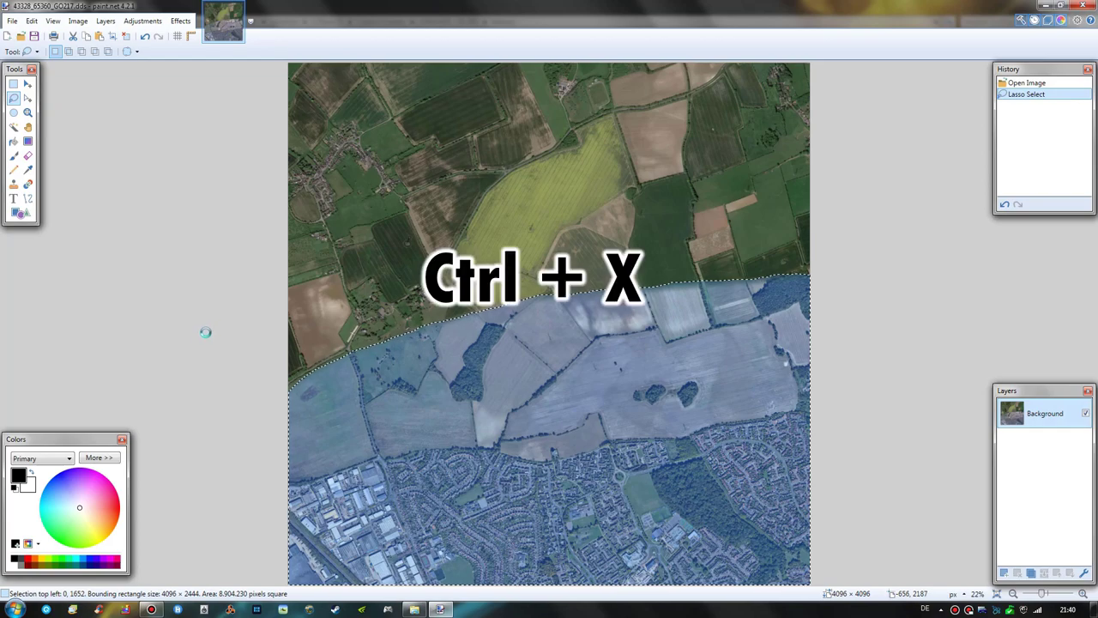
key(ctrl+x)
key(ctrl+shift+v)
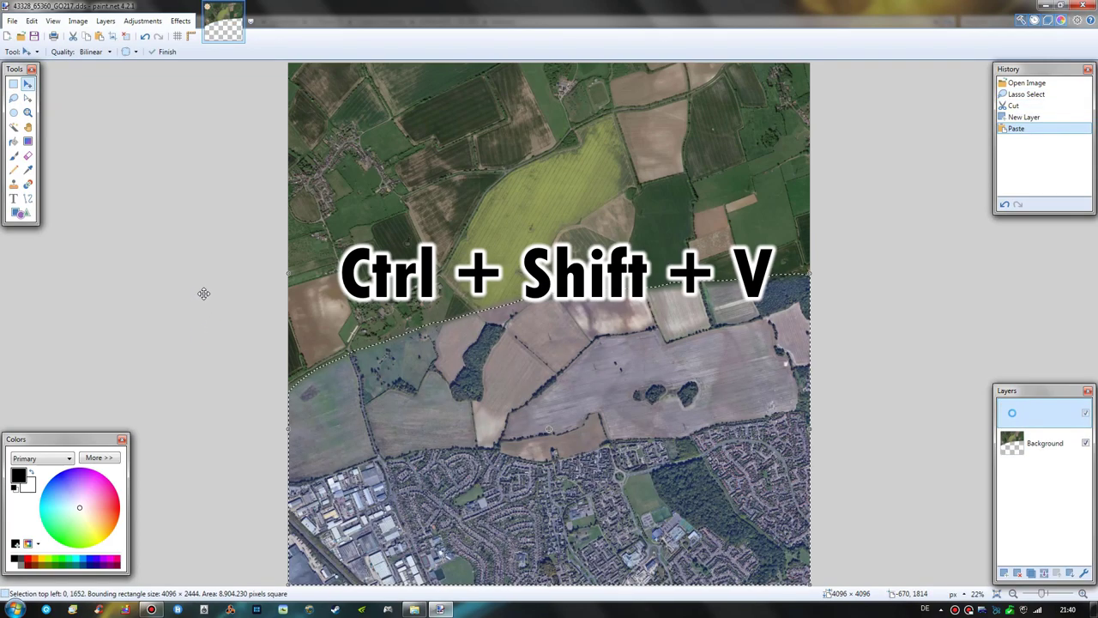
click(126, 38)
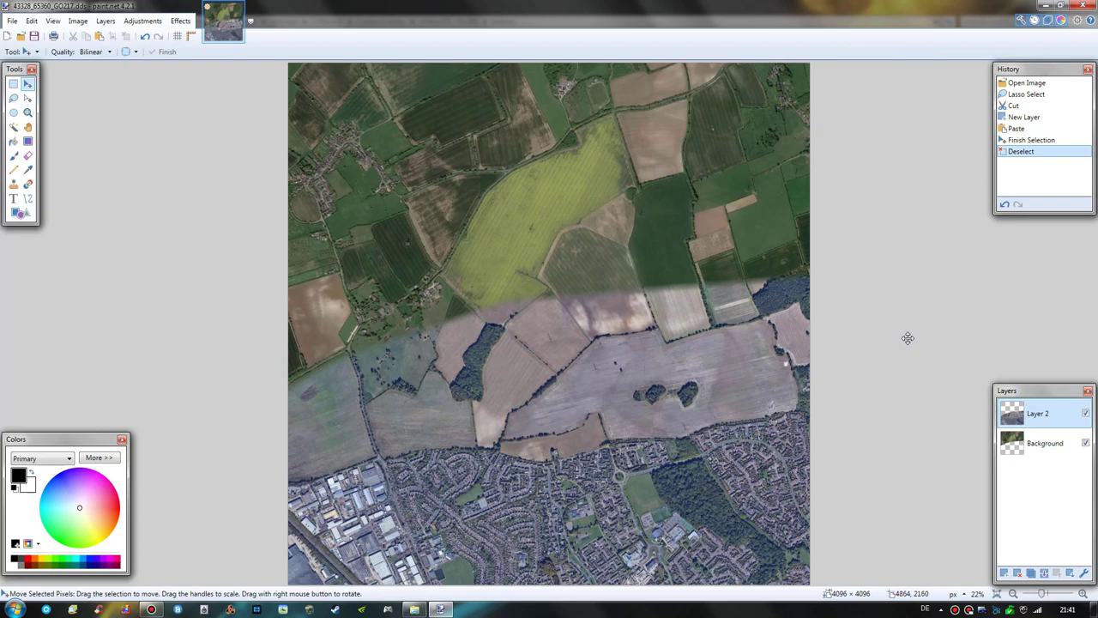
key(ctrl+shift+m)
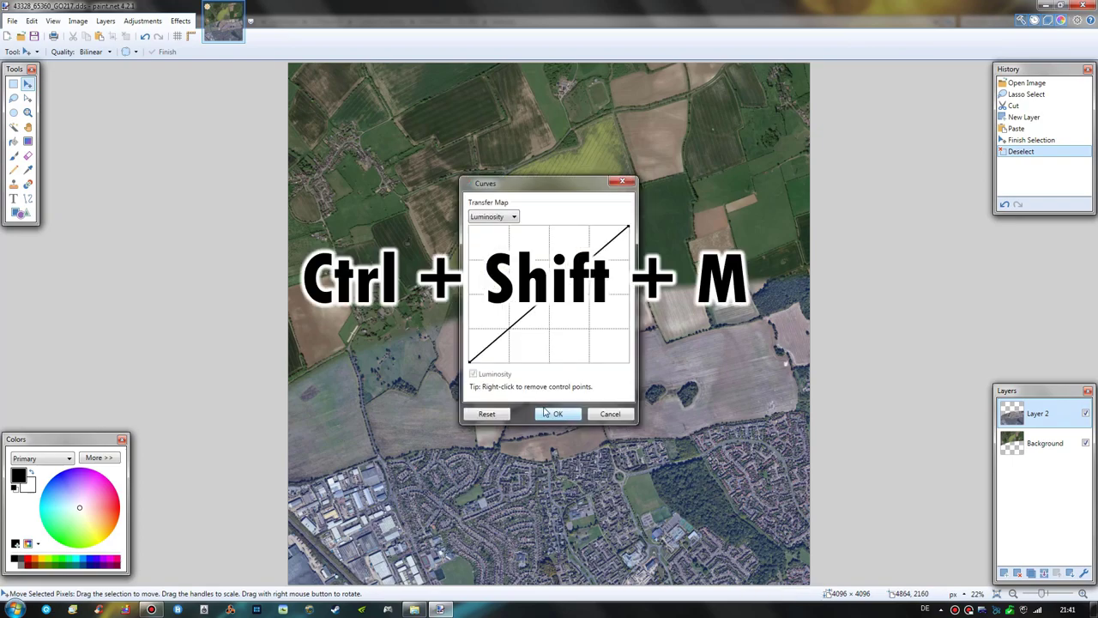
Pull down the Blue-only RGB curve to remove the blue cast from the pasted layer
click(494, 217)
click(494, 240)
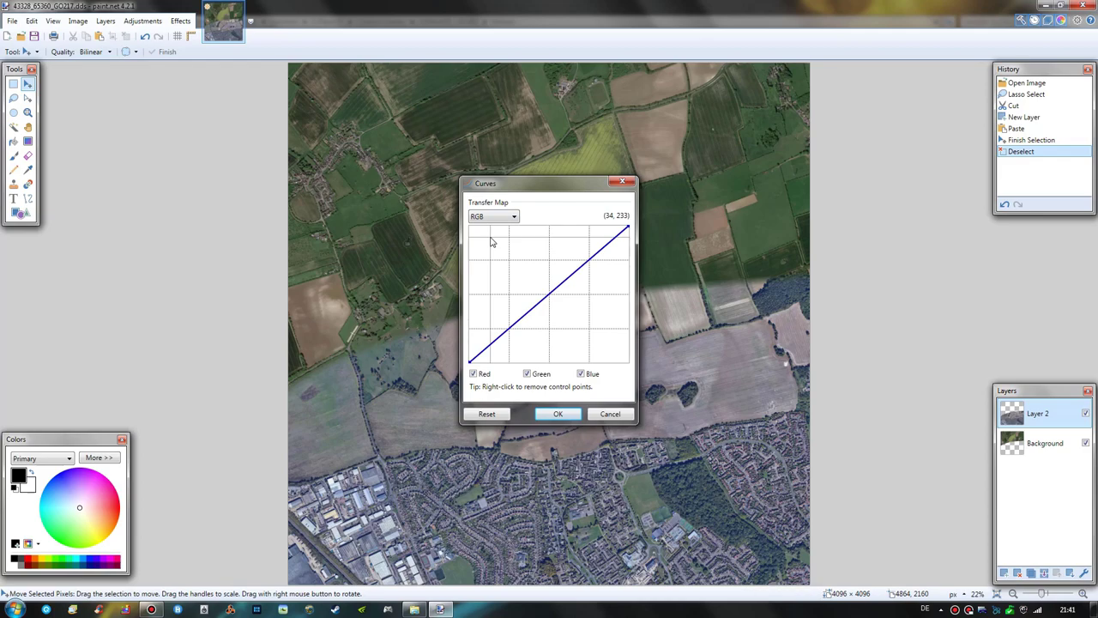
click(473, 375)
click(527, 374)
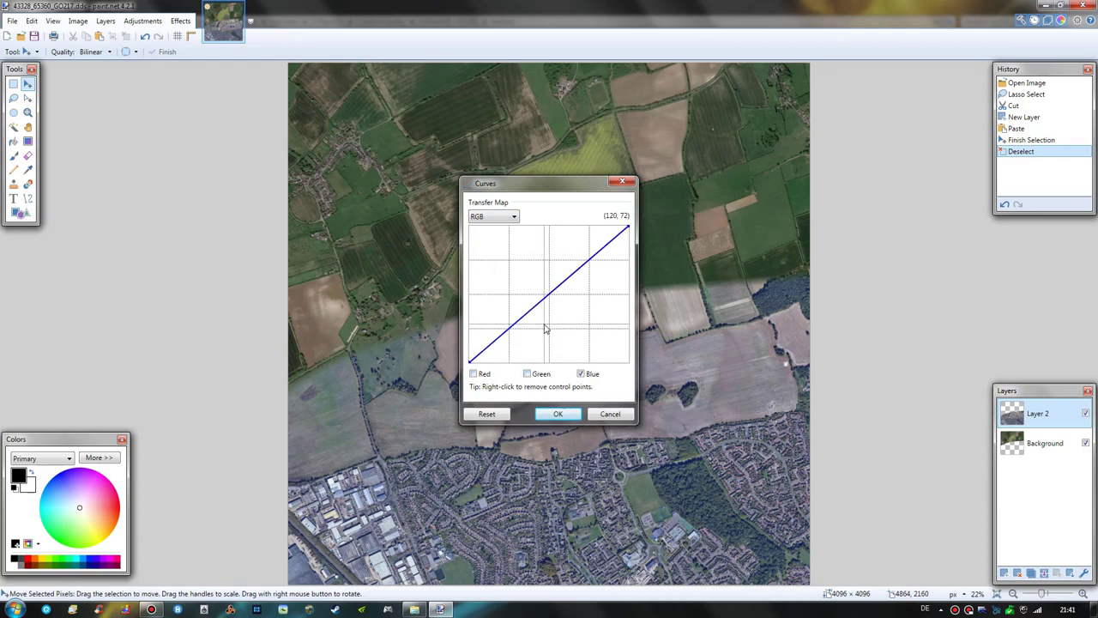
click(543, 326)
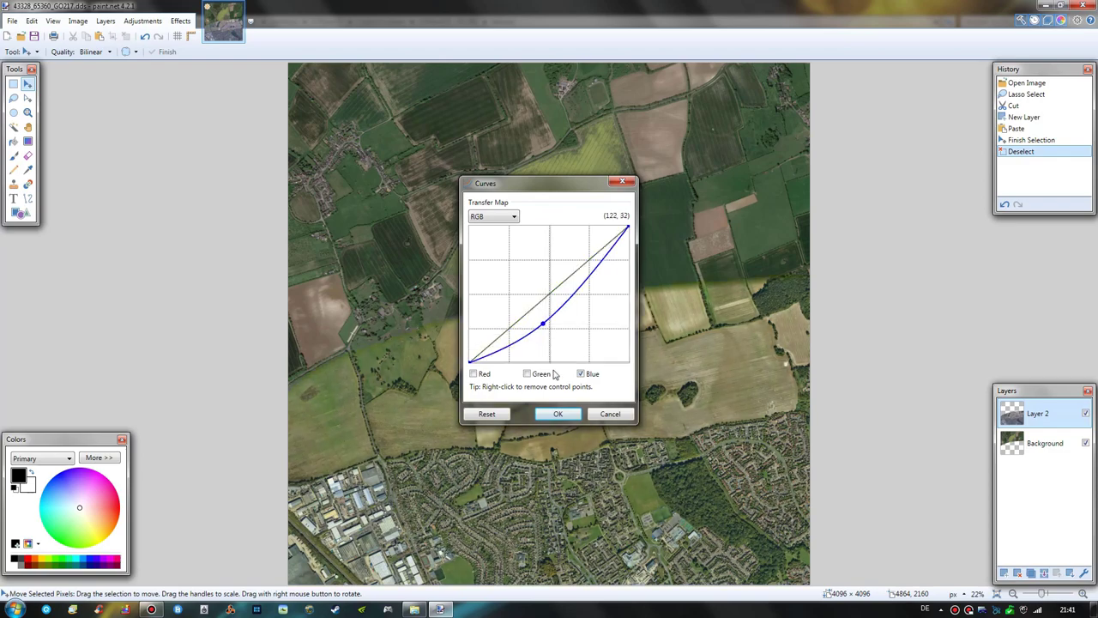
click(558, 413)
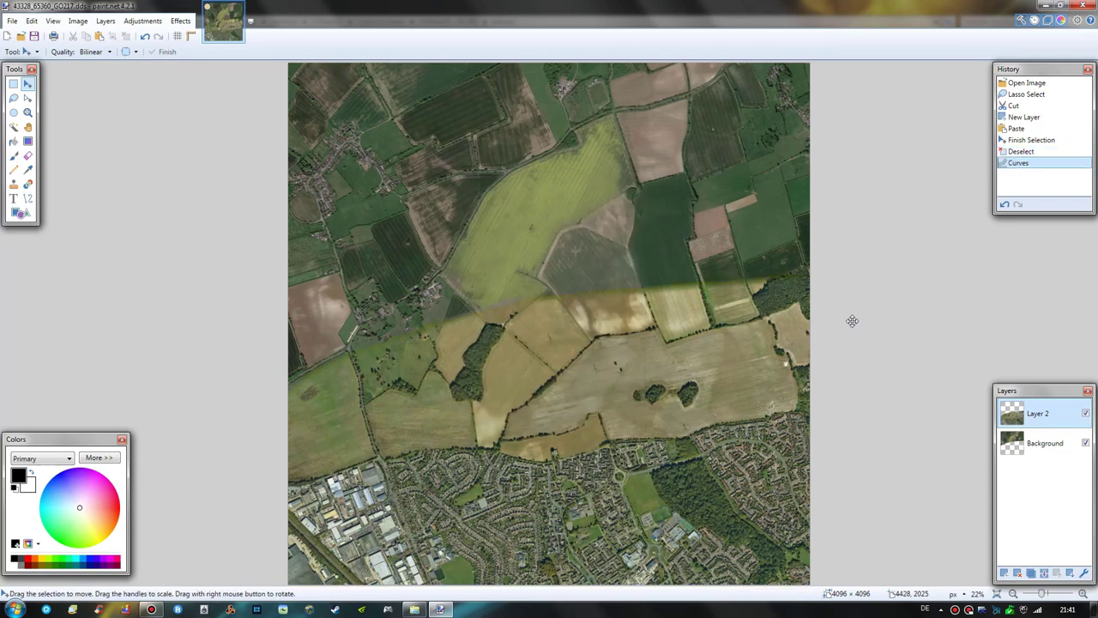
Darken the layer to brightness -12, set saturation to 64, and merge it down
key(ctrl+shift+t)
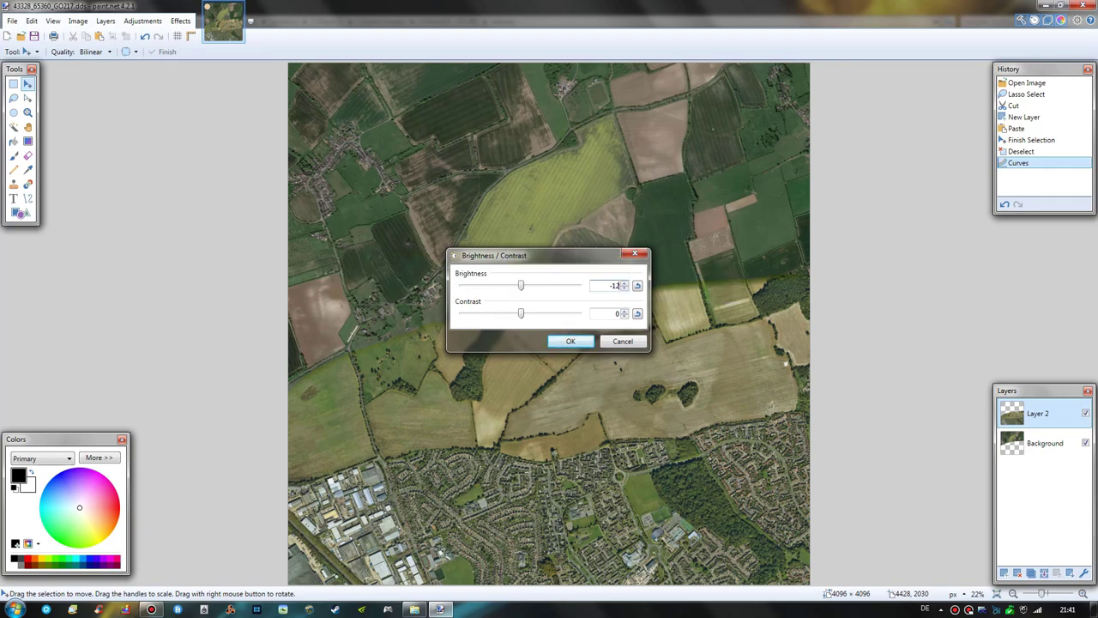
key(Return)
key(ctrl+shift+u)
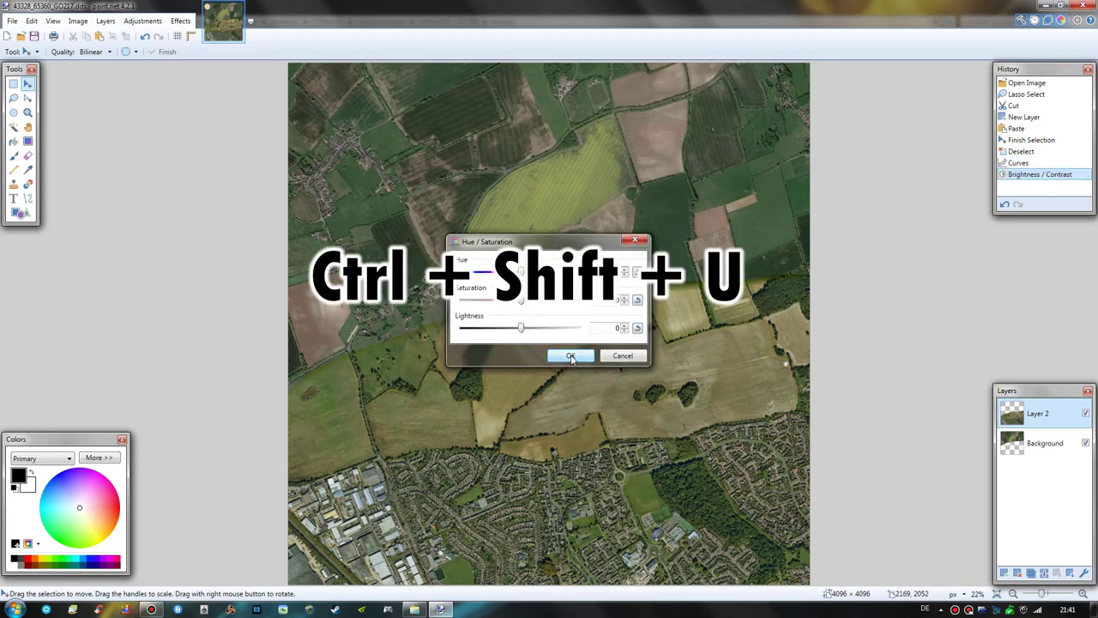
key(Tab)
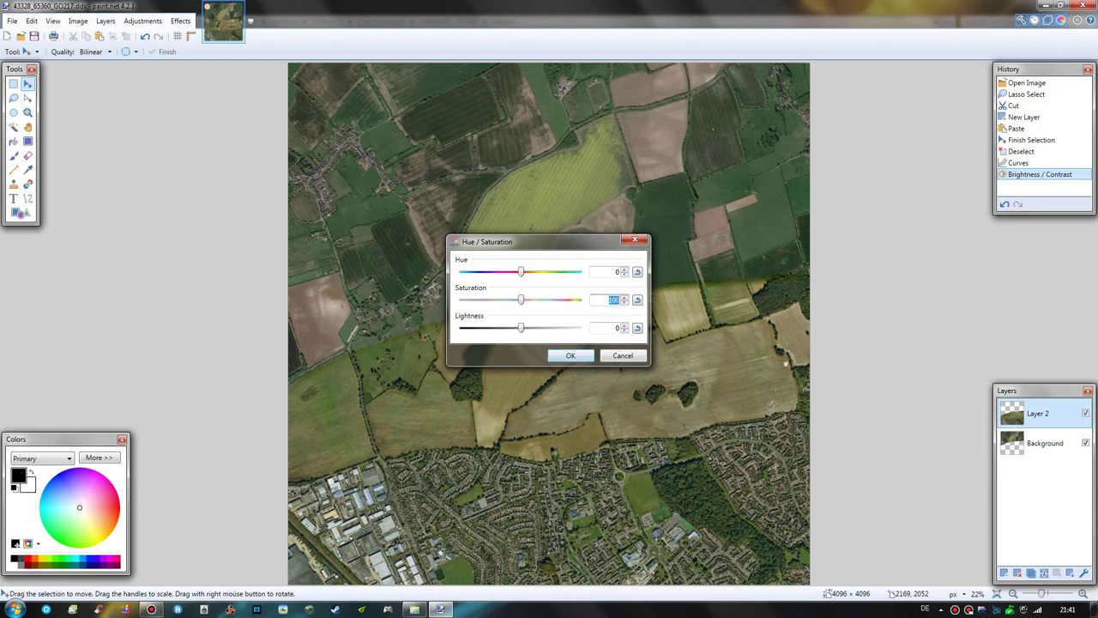
text(64)
key(Return)
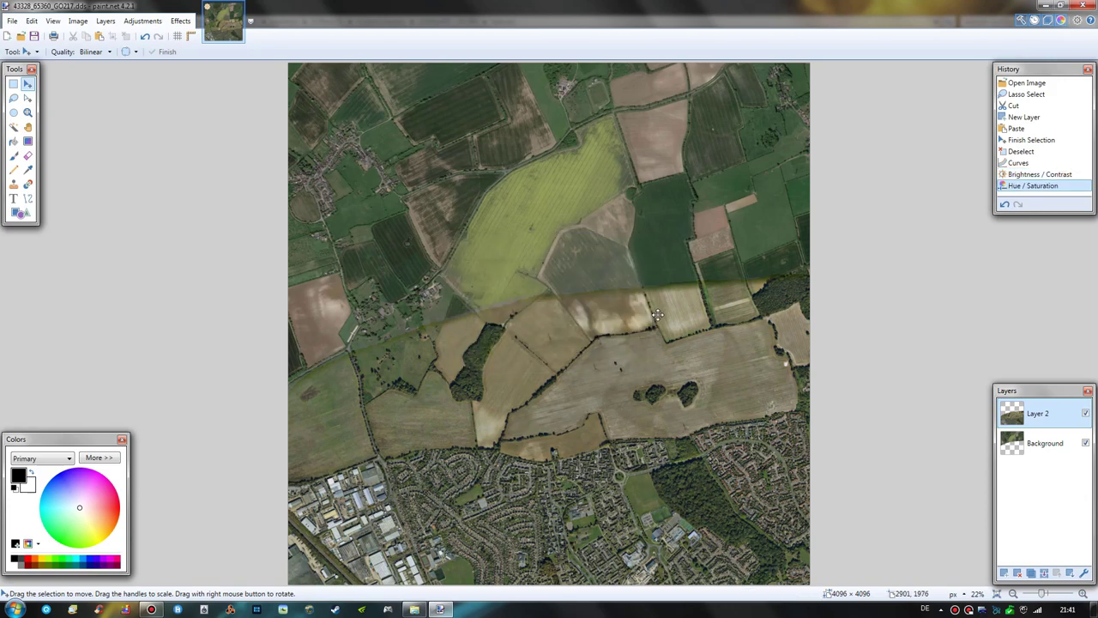
click(1045, 573)
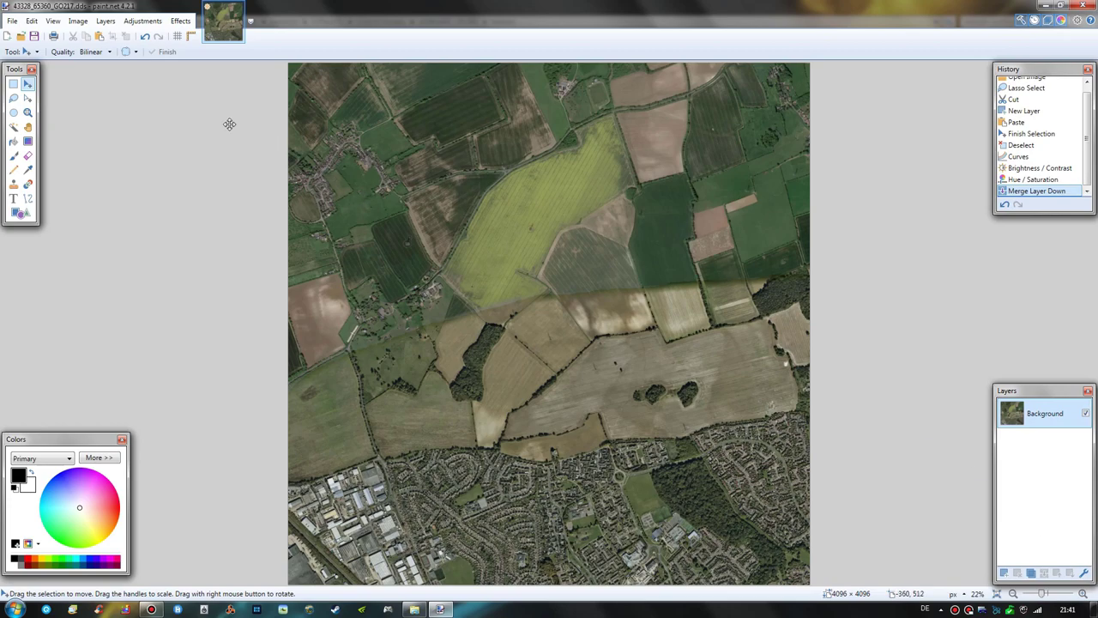
Save the corrected tile as DXT1 DDS with generated mipmaps
click(35, 36)
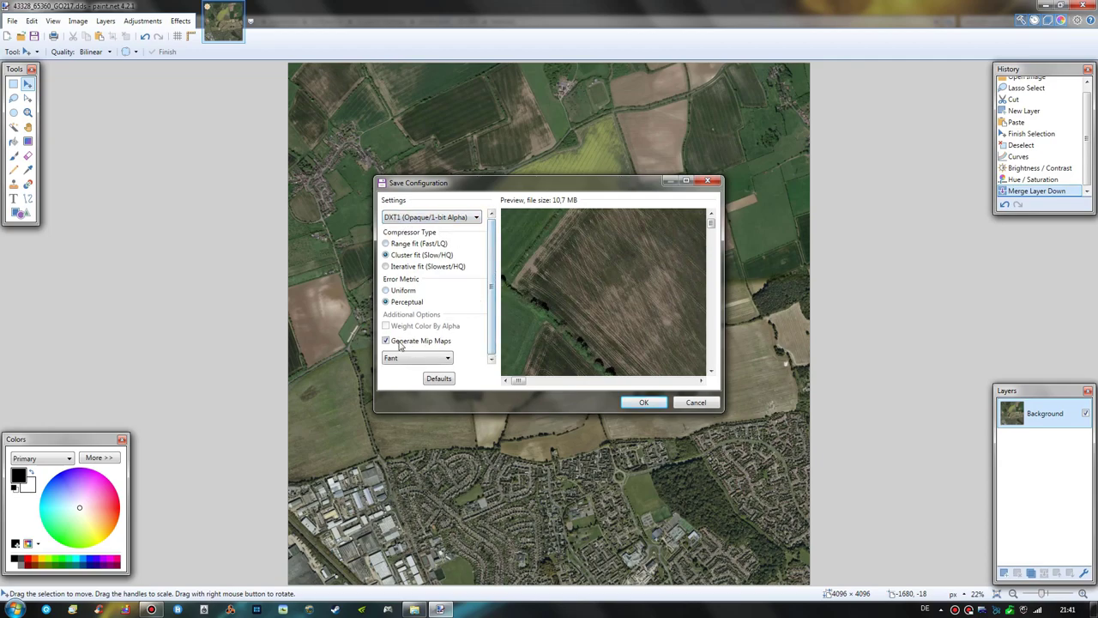
click(643, 403)
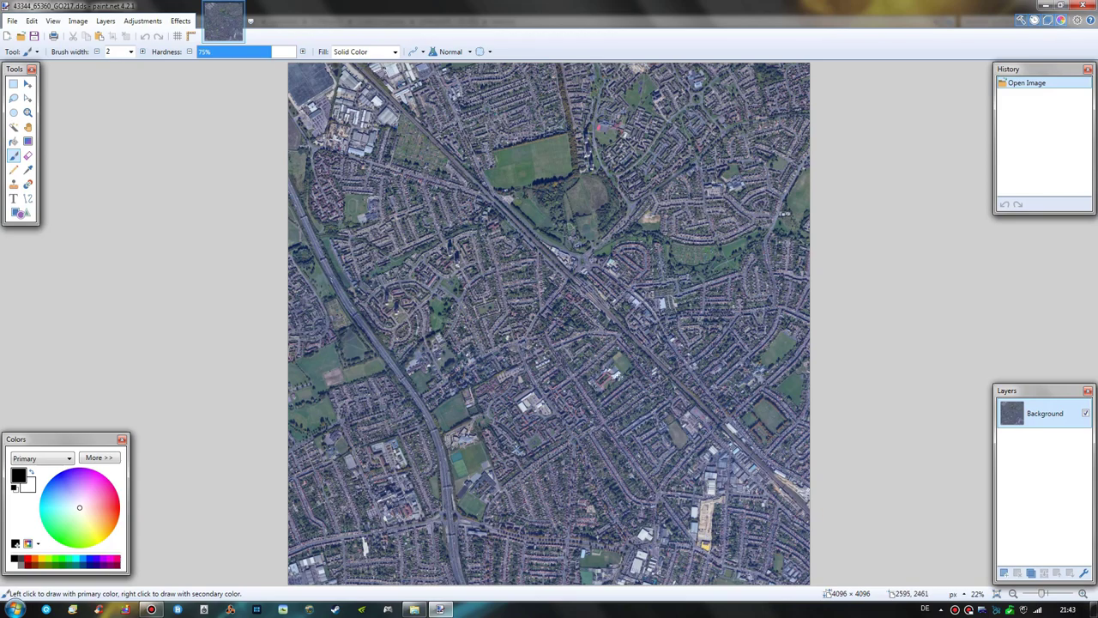
Lower the Blue-only RGB curve across the whole 43344_65360_GO217.dds tile
key(ctrl+shift+m)
click(493, 216)
click(492, 233)
click(475, 374)
click(526, 374)
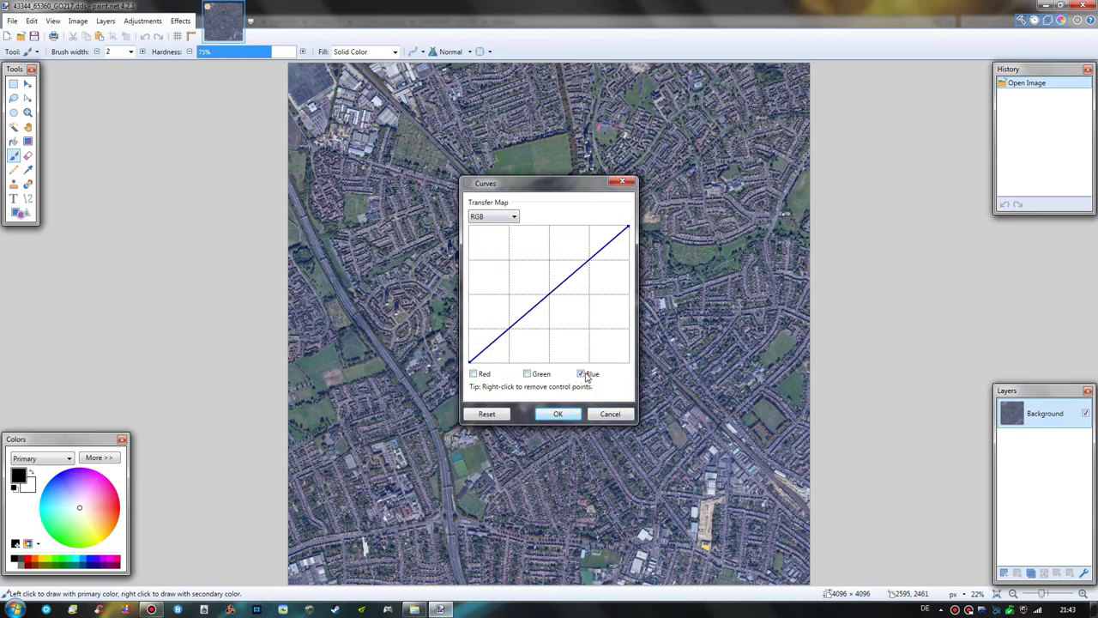
click(544, 327)
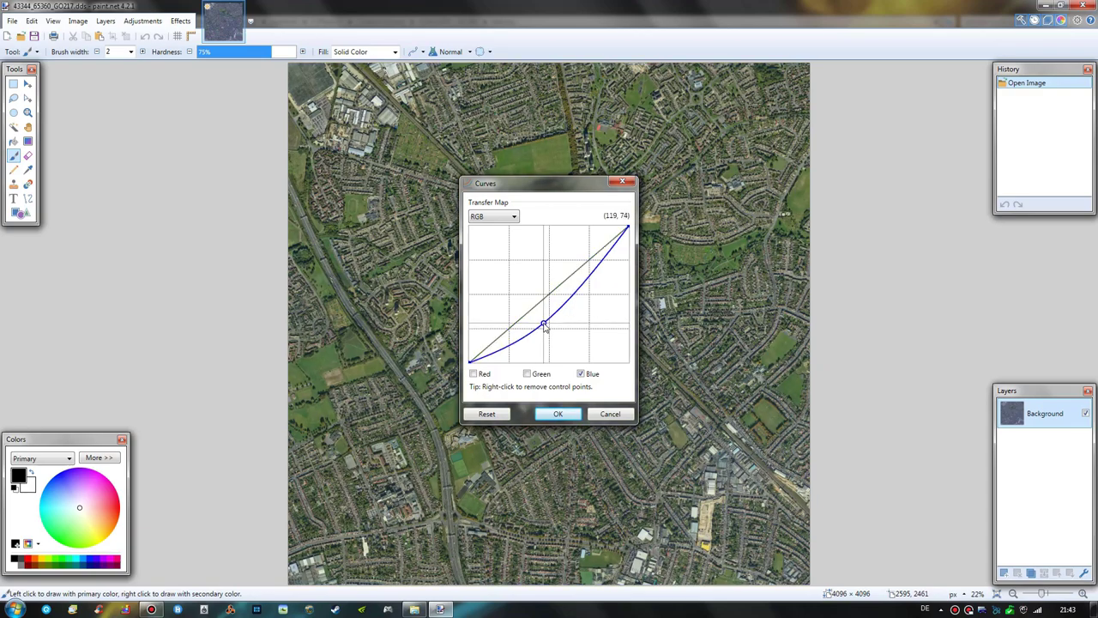
click(558, 413)
Reduce the tile's brightness to -12 and lower its saturation
key(ctrl+shift+t)
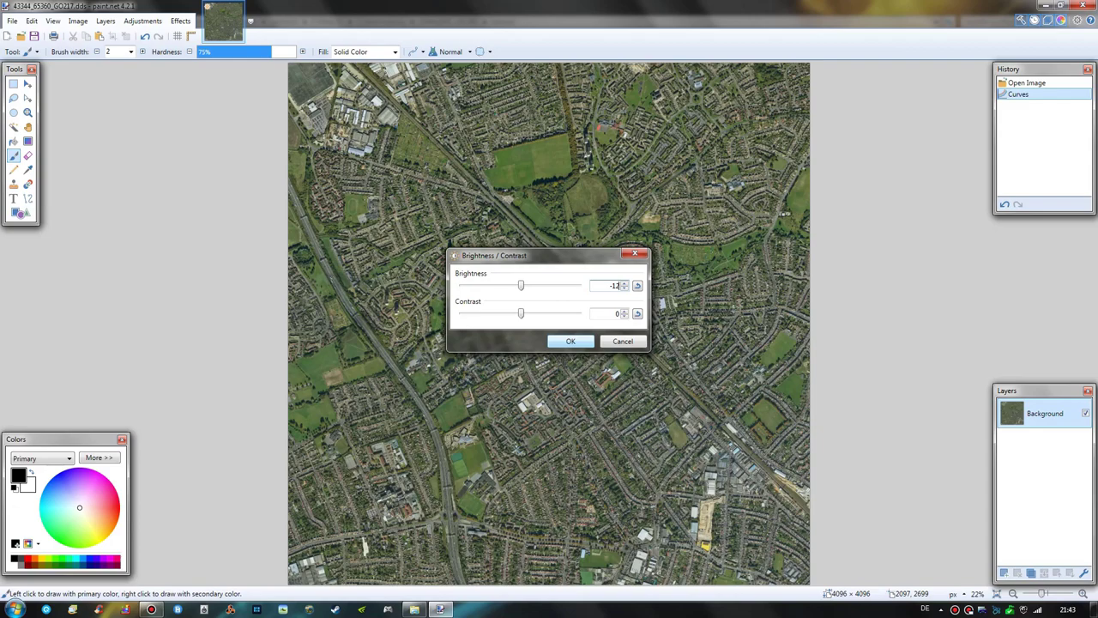
click(570, 341)
key(ctrl+shift+u)
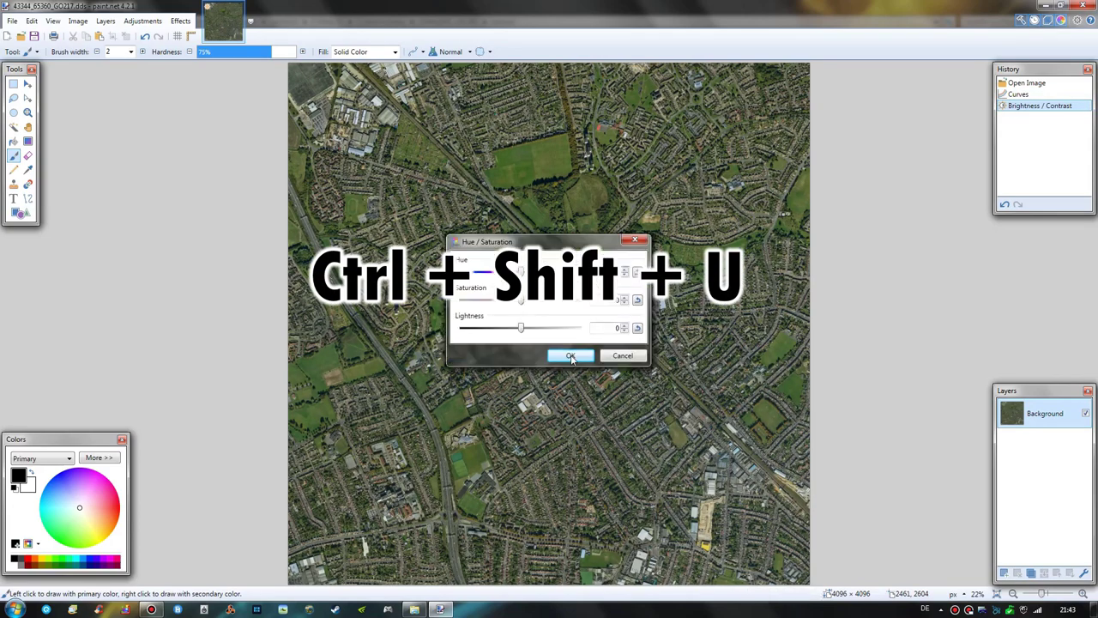
double_click(605, 300)
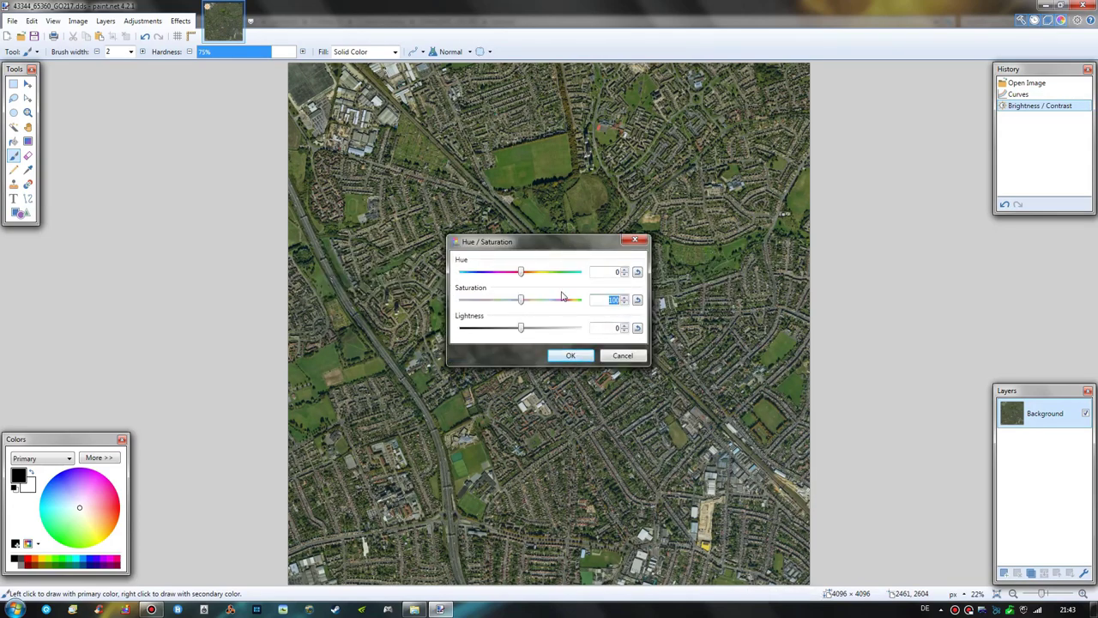
key(Escape)
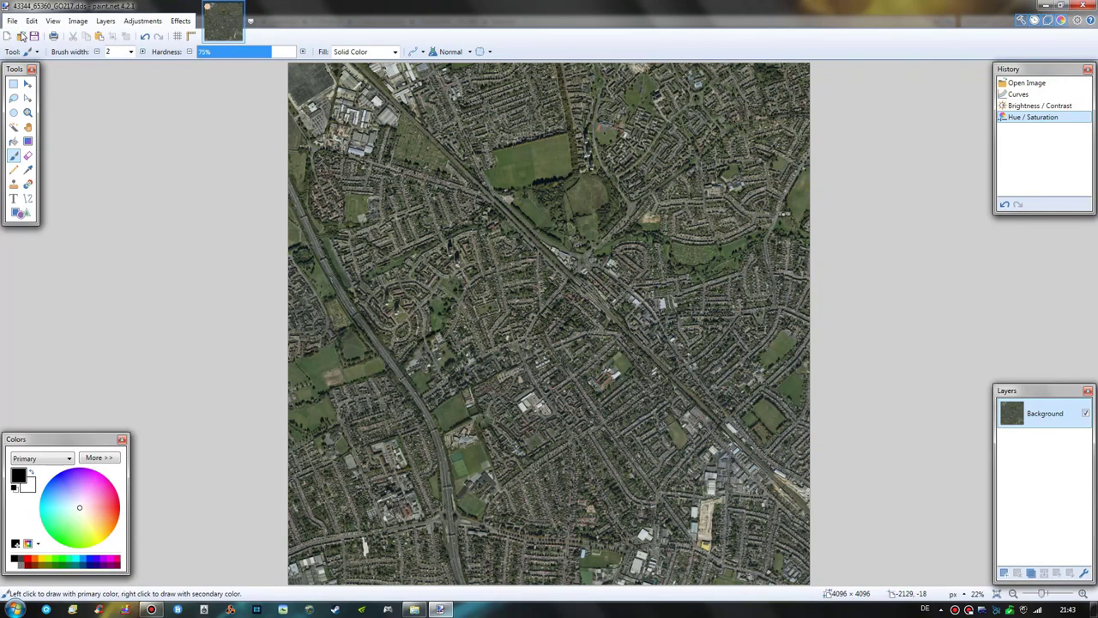
click(34, 36)
Confirm the DDS save of 43344_65360_GO217.dds and compare it with the bluish original
click(650, 405)
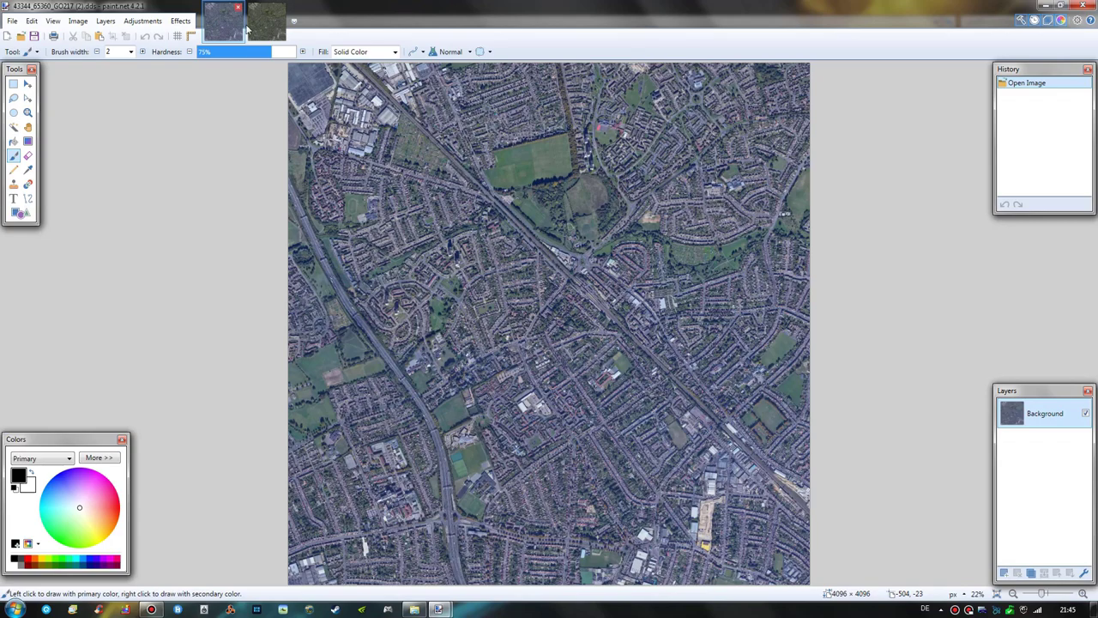
click(266, 21)
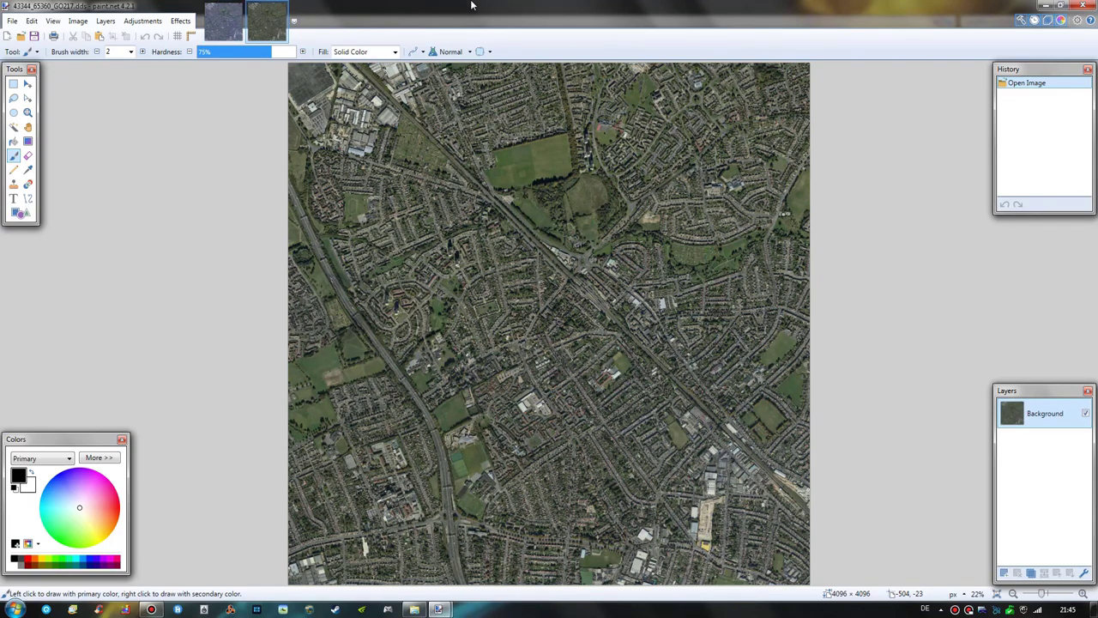